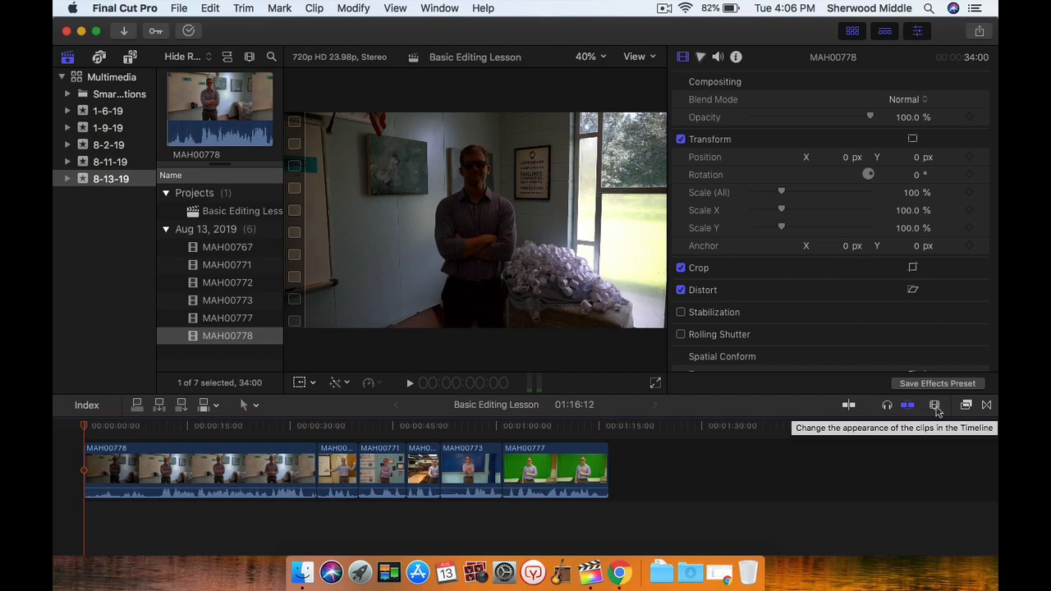
Step: Zoom the timeline in until the first MAH00778 clip fills its width, with about 30 seconds showing
{"action": "left_click", "coordinate": [935, 406]}
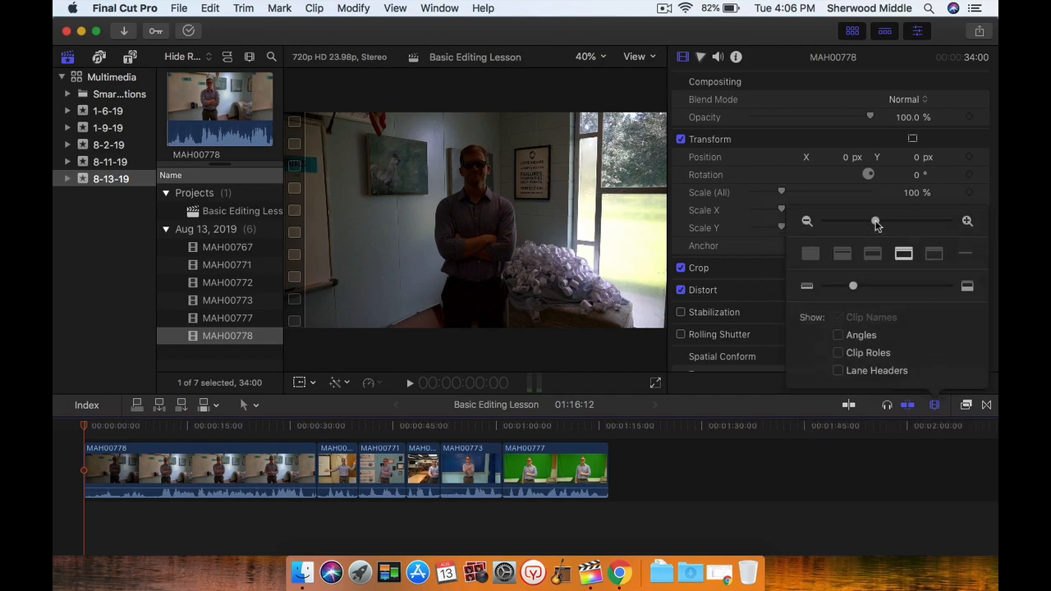
{"action": "mouse_move", "coordinate": [875, 220]}
{"action": "left_mouse_down"}
{"action": "mouse_move", "coordinate": [939, 225]}
{"action": "mouse_move", "coordinate": [871, 239]}
{"action": "left_mouse_up"}
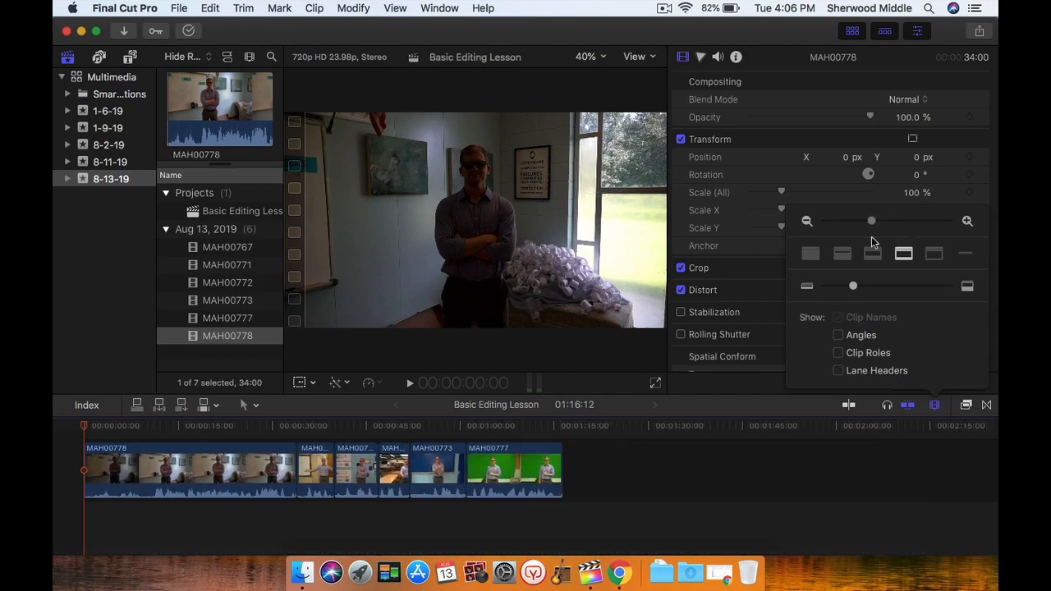
{"action": "left_click_drag", "start_coordinate": [871, 236], "coordinate": [943, 237]}
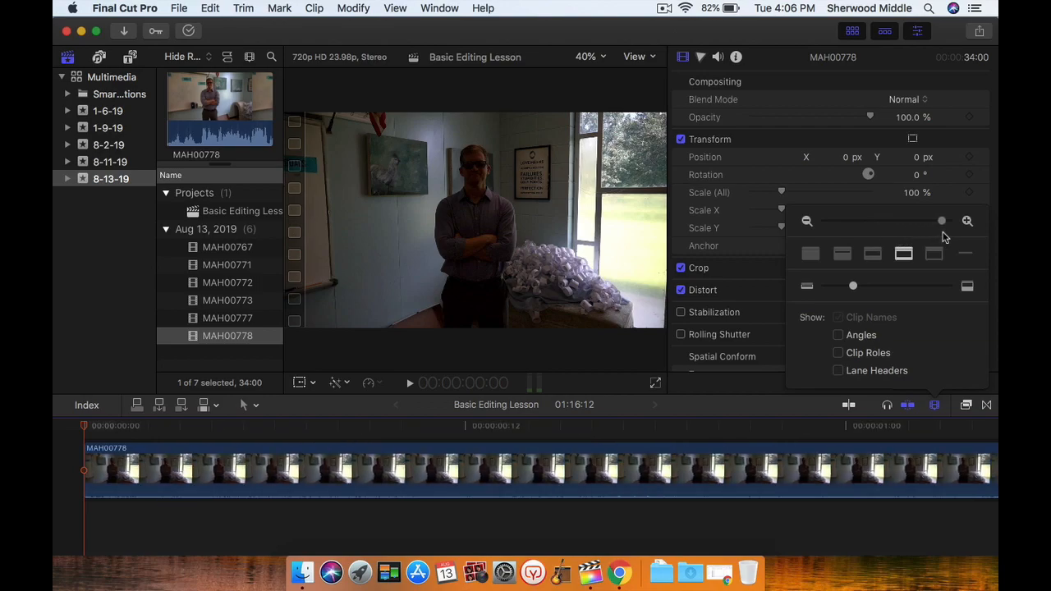
{"action": "left_click_drag", "start_coordinate": [943, 237], "coordinate": [915, 234]}
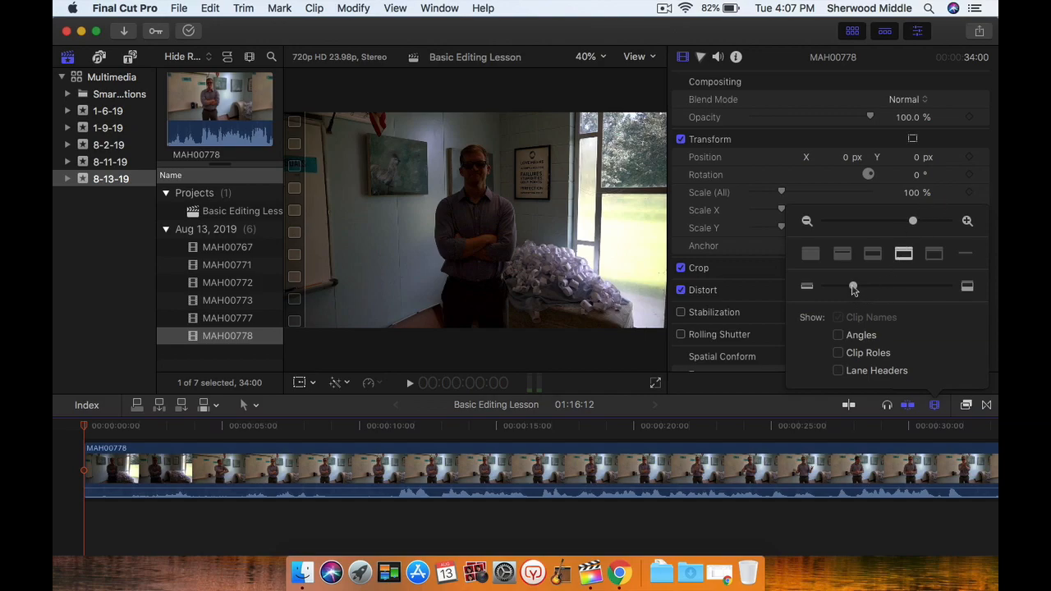
Step: Increase the timeline's clip height so thumbnails and audio waveforms are larger while the whole clip still fits
{"action": "left_click_drag", "start_coordinate": [855, 291], "coordinate": [918, 280]}
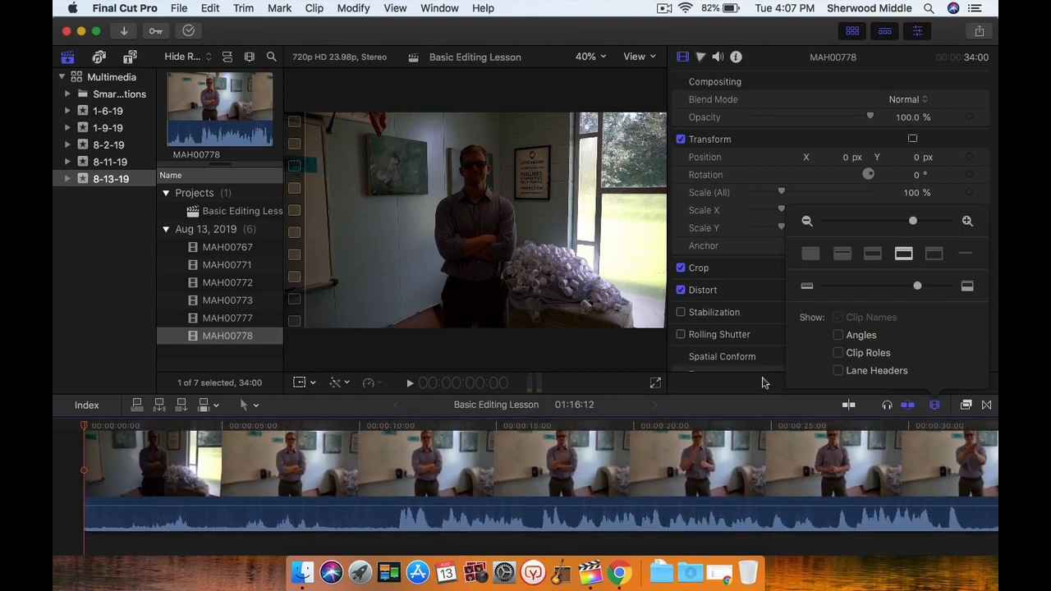
{"action": "left_click", "coordinate": [935, 406]}
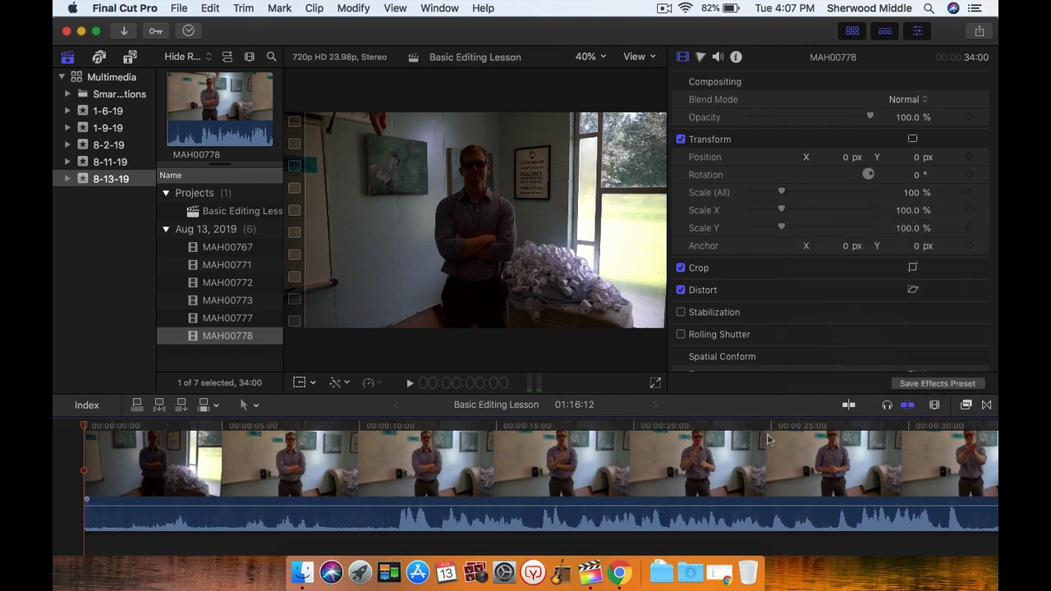
{"action": "scroll", "coordinate": [378, 431], "scroll_direction": "up", "scroll_amount": 3}
{"action": "scroll", "coordinate": [377, 431], "scroll_direction": "down", "scroll_amount": 2}
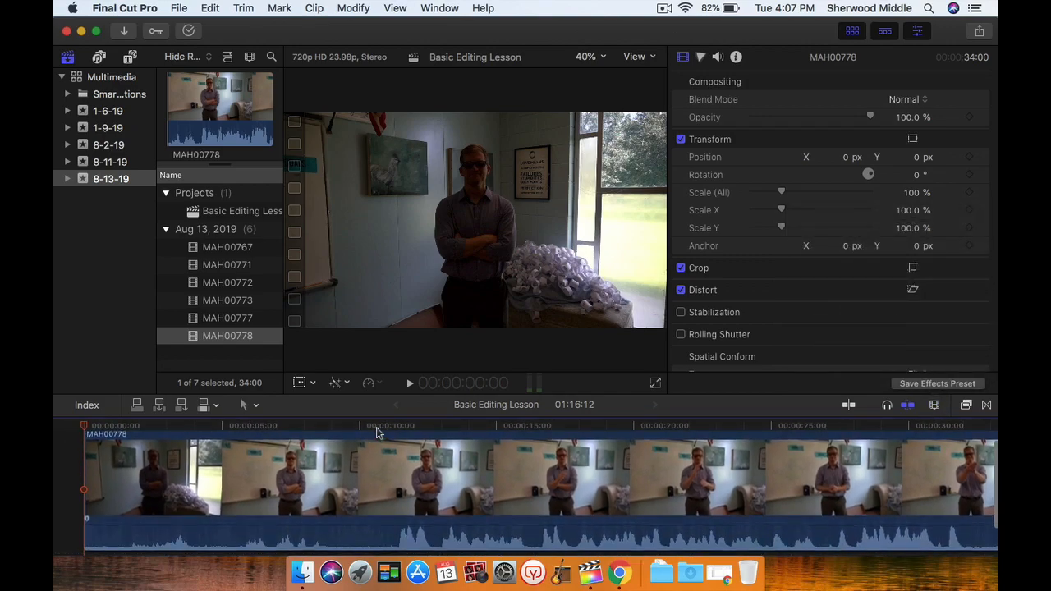
{"action": "left_click", "coordinate": [934, 407]}
{"action": "left_click_drag", "start_coordinate": [916, 285], "coordinate": [902, 285]}
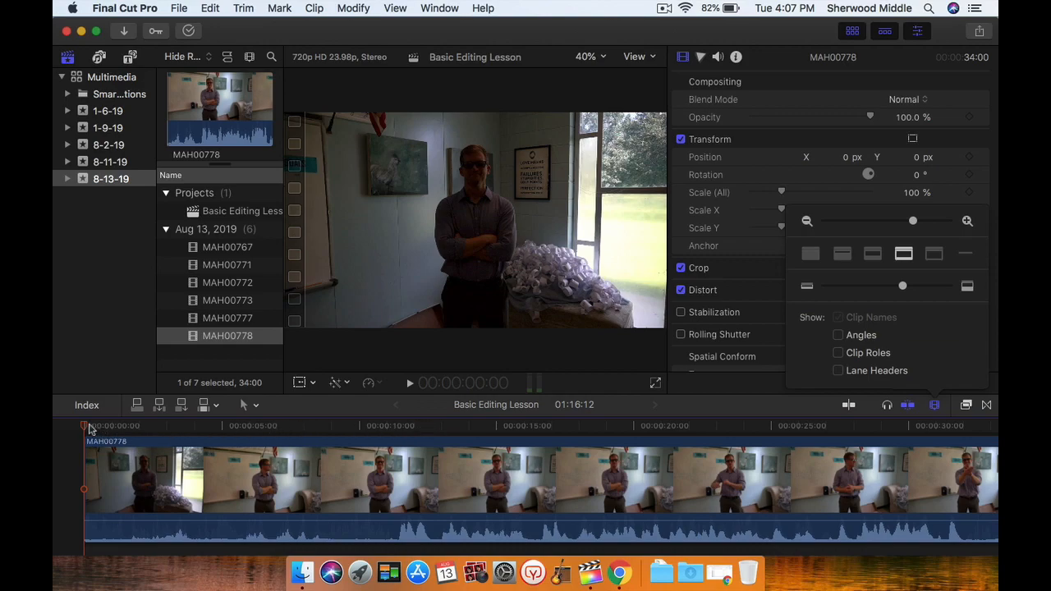
Step: Split clip MAH00778 at 10:01 and delete the part before the cut
{"action": "left_click", "coordinate": [123, 427]}
{"action": "left_click_drag", "start_coordinate": [137, 433], "coordinate": [359, 427]}
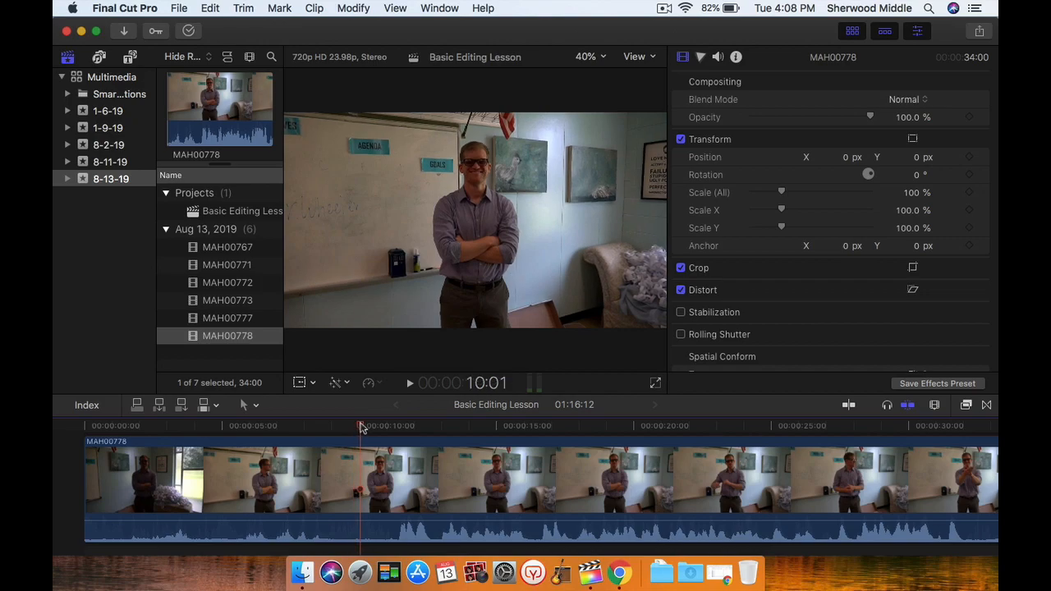
{"action": "key", "text": "super+b"}
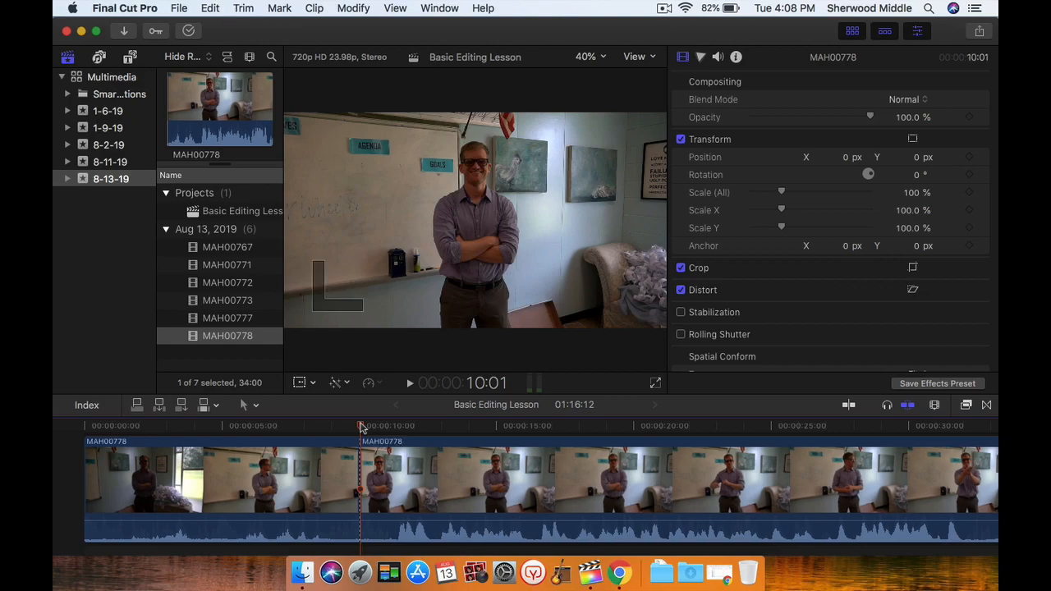
{"action": "left_click", "coordinate": [274, 488]}
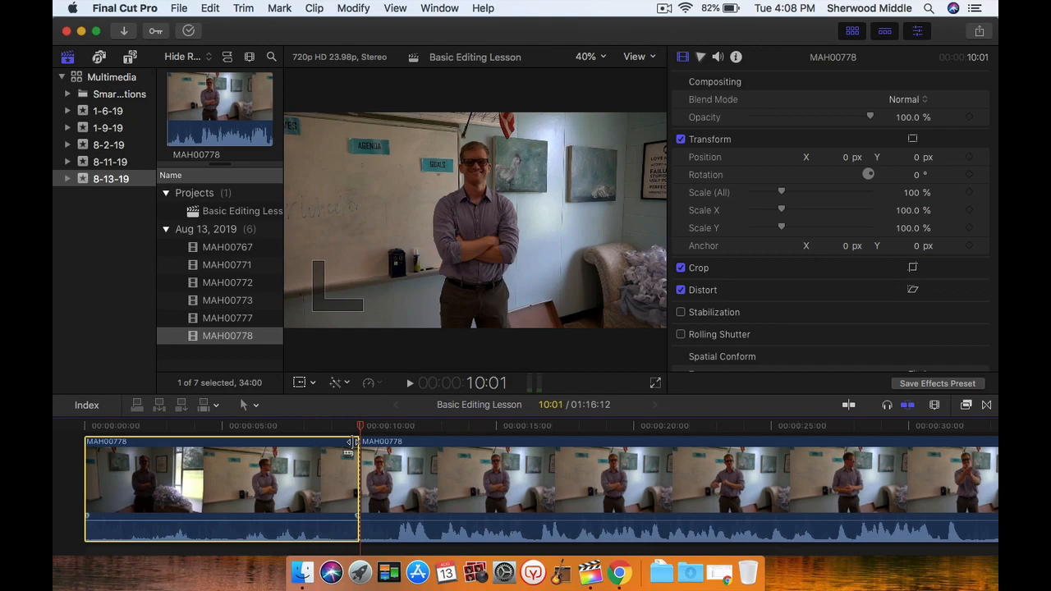
{"action": "key", "text": "Delete"}
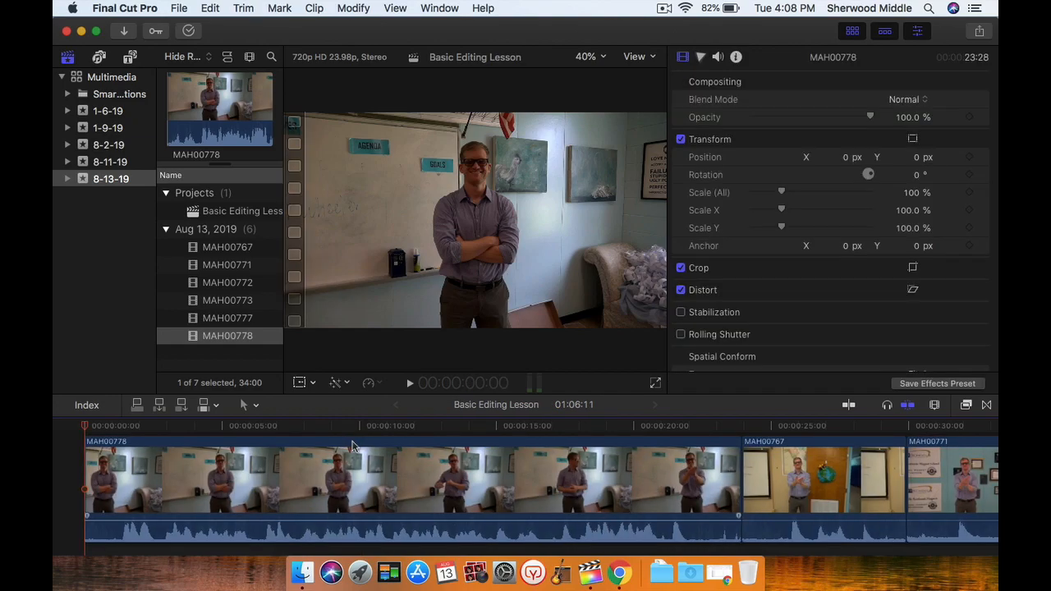
{"action": "left_click", "coordinate": [257, 407]}
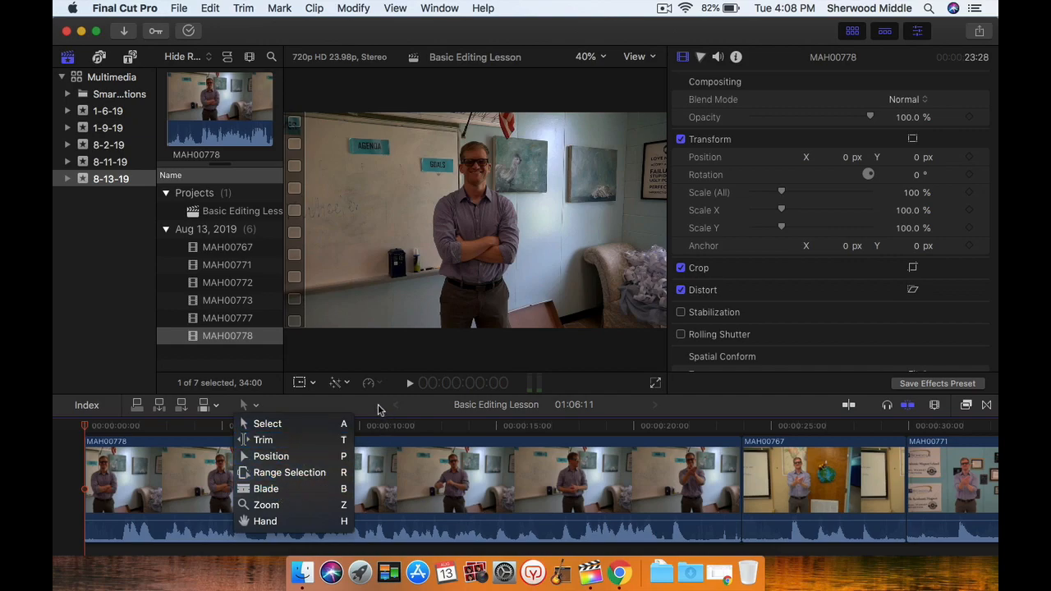
{"action": "left_click", "coordinate": [328, 405]}
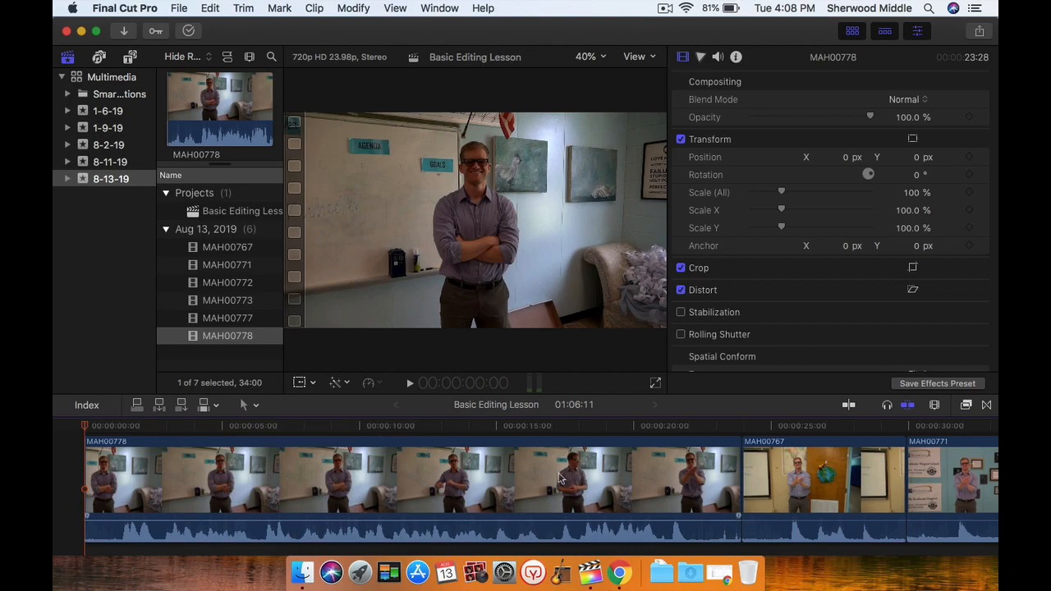
Step: Split clip MAH00767 at 25:01 and delete its short opening piece
{"action": "scroll", "coordinate": [558, 476], "scroll_direction": "right", "scroll_amount": 5}
{"action": "scroll", "coordinate": [560, 478], "scroll_direction": "up", "scroll_amount": 2}
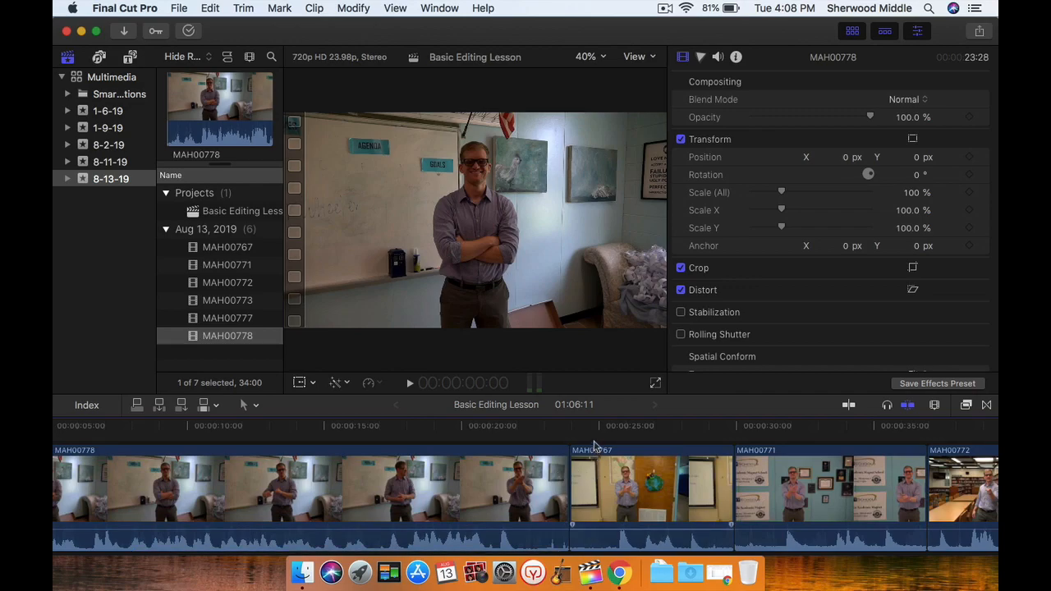
{"action": "left_click", "coordinate": [601, 429]}
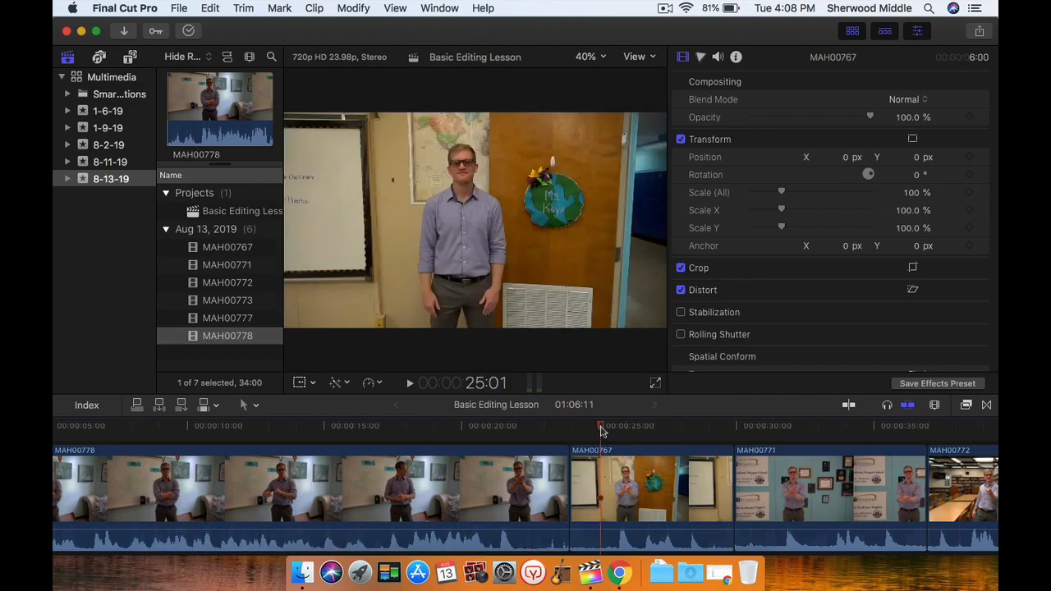
{"action": "key", "text": "super+b"}
{"action": "left_click", "coordinate": [587, 472]}
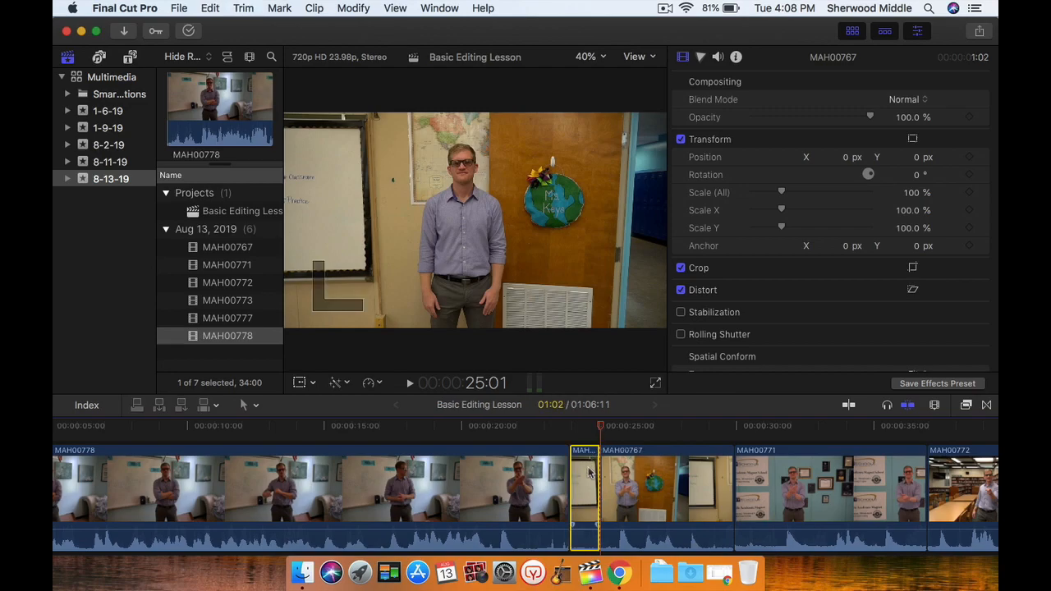
{"action": "key", "text": "Delete"}
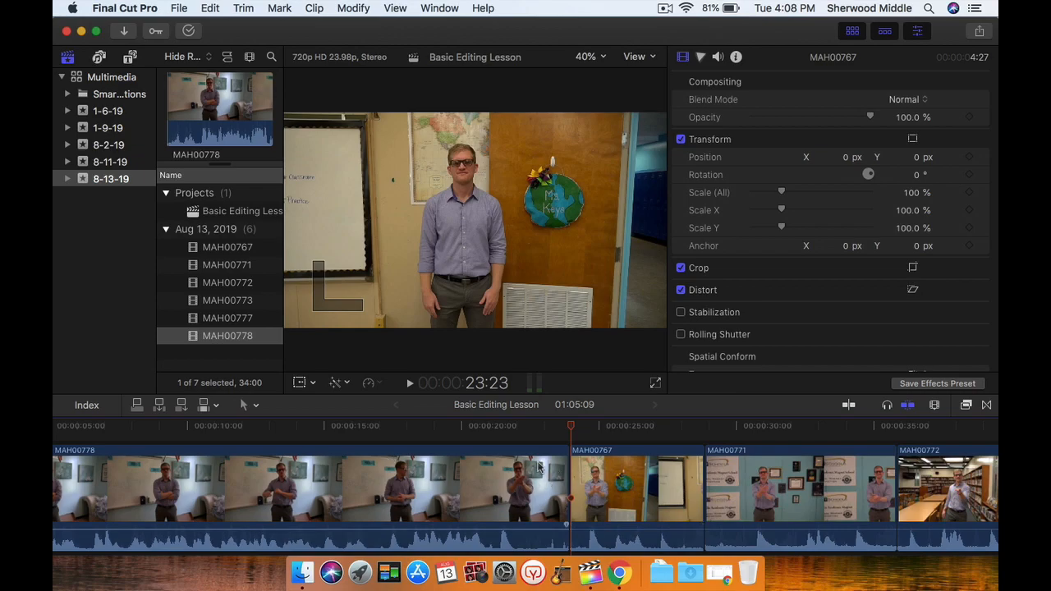
Step: Place the playhead on the clap at 21:13 in clip MAH00778, enlarging the waveform for precision, and add a marker there
{"action": "scroll", "coordinate": [415, 467], "scroll_direction": "left", "scroll_amount": 5}
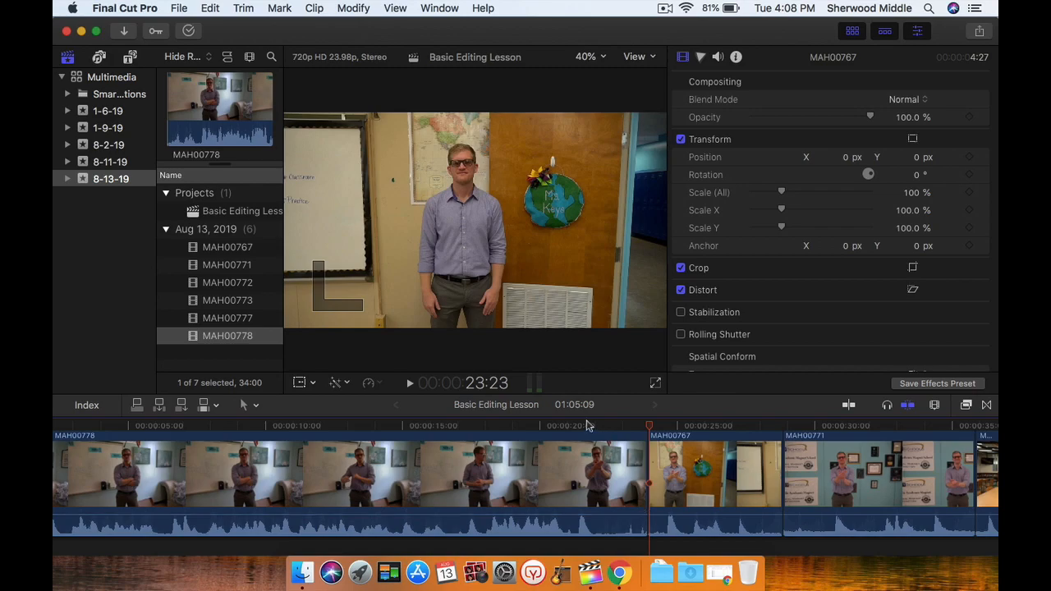
{"action": "left_click", "coordinate": [565, 427]}
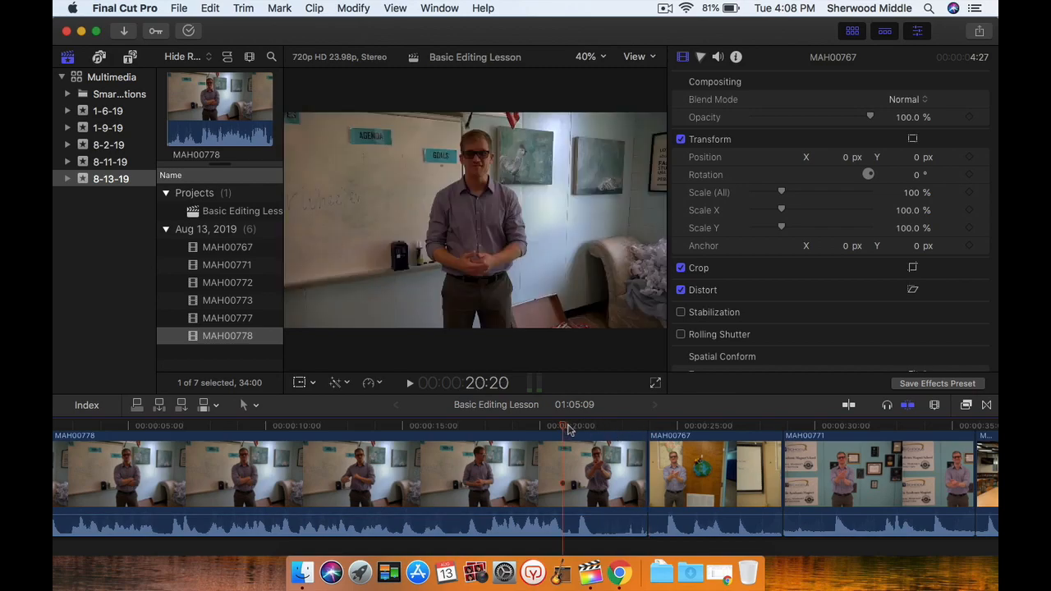
{"action": "left_click", "coordinate": [583, 427]}
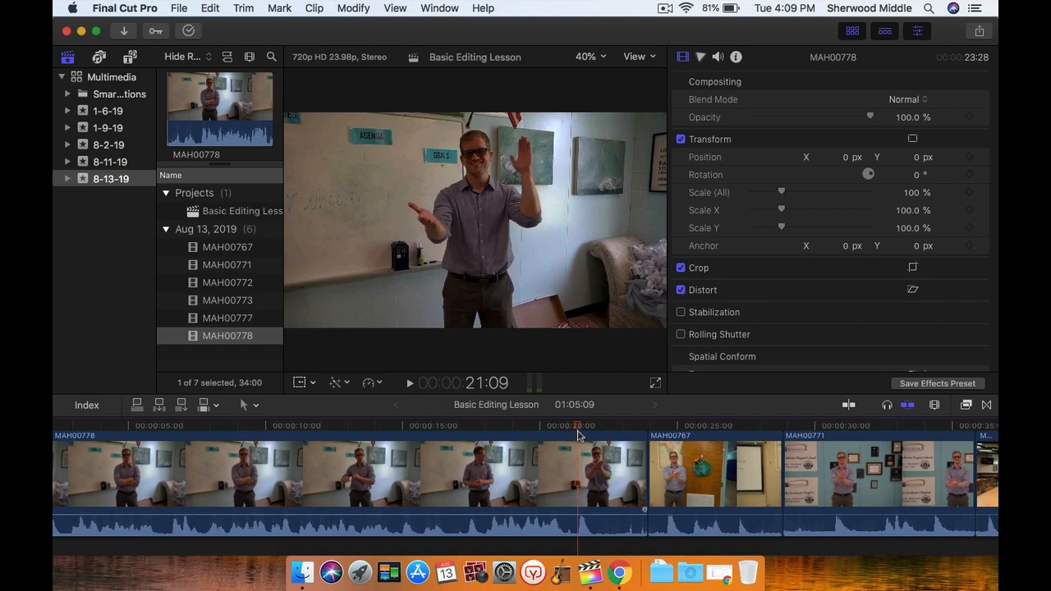
{"action": "left_click", "coordinate": [934, 405]}
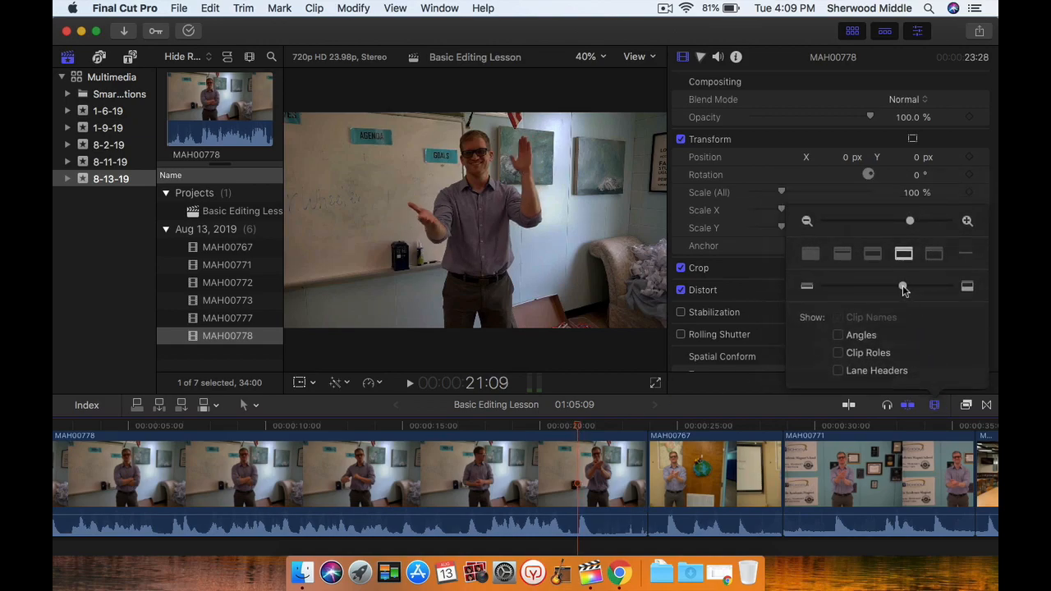
{"action": "left_click_drag", "start_coordinate": [906, 289], "coordinate": [928, 287]}
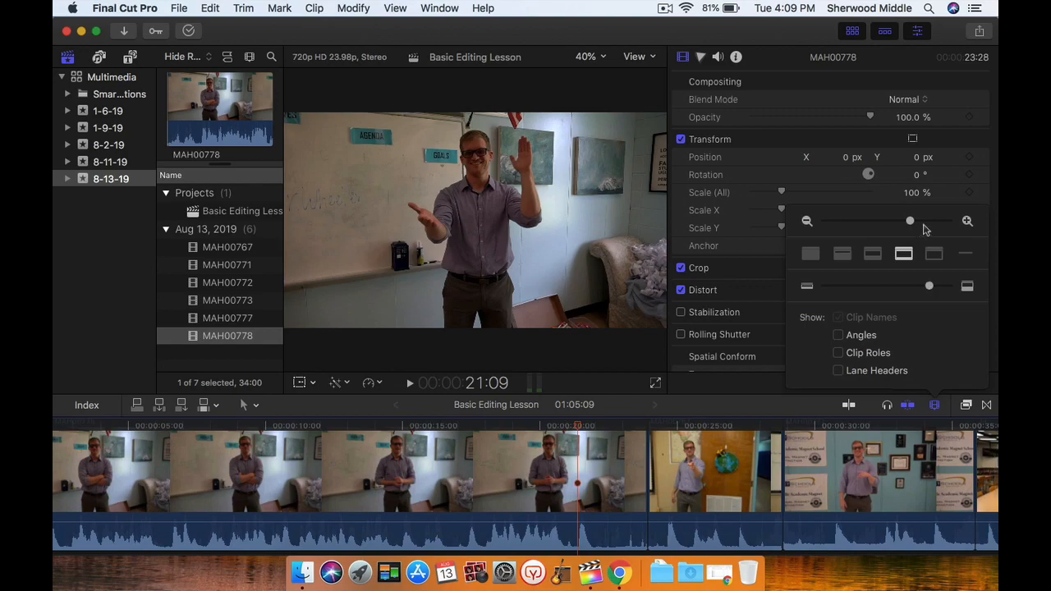
{"action": "left_click_drag", "start_coordinate": [909, 221], "coordinate": [928, 222]}
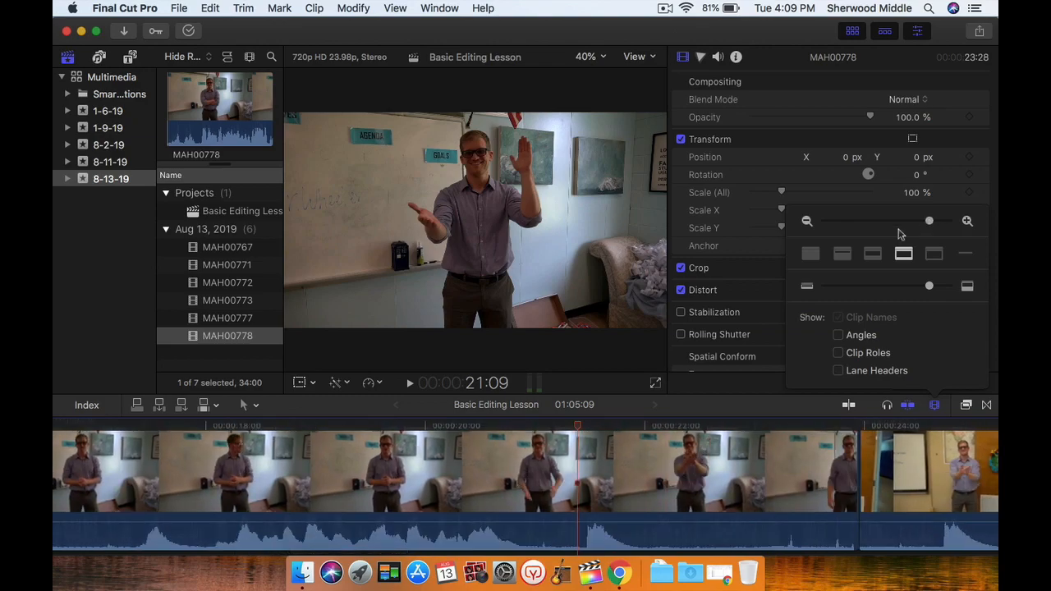
{"action": "left_click", "coordinate": [538, 444]}
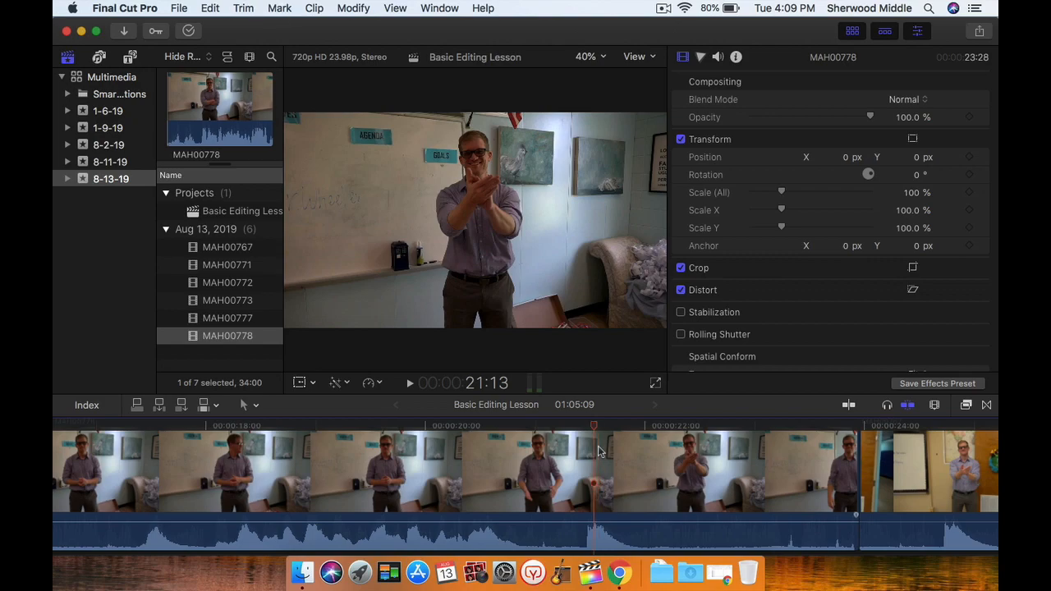
Step: Zoom the timeline out slightly so both the 21:13 marker and the start of MAH00767 fit, keeping snapping on
{"action": "scroll", "coordinate": [699, 475], "scroll_direction": "down", "scroll_amount": 1}
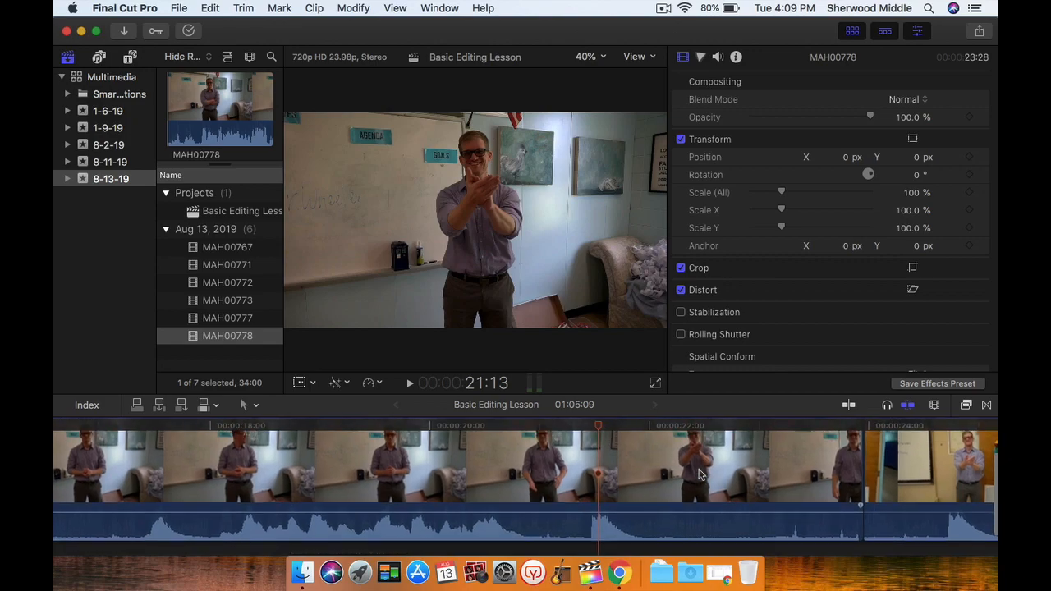
{"action": "scroll", "coordinate": [698, 474], "scroll_direction": "up", "scroll_amount": 5}
{"action": "left_click", "coordinate": [935, 406]}
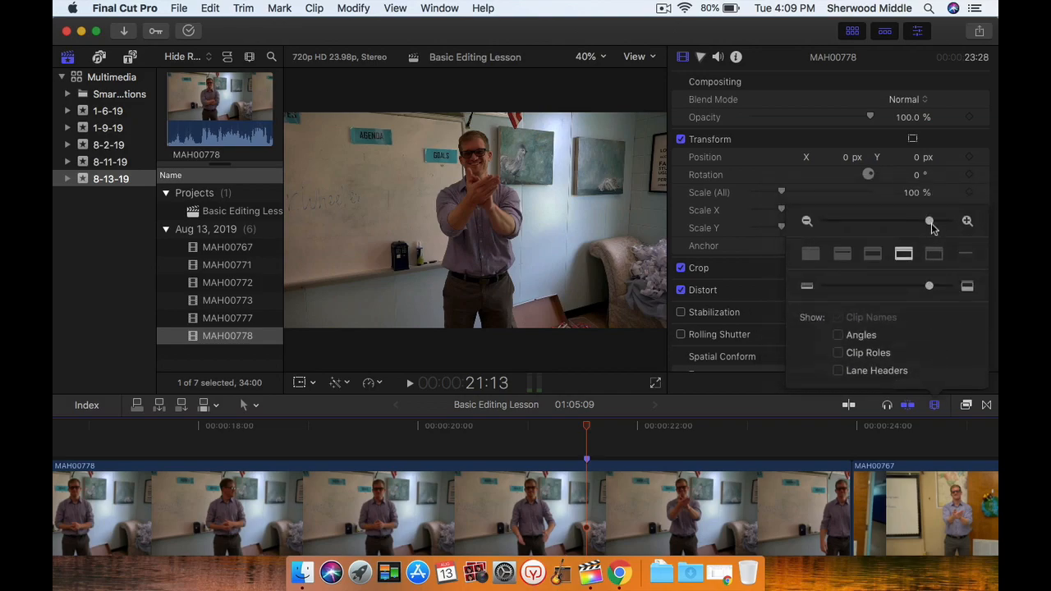
{"action": "left_click_drag", "start_coordinate": [929, 223], "coordinate": [924, 225]}
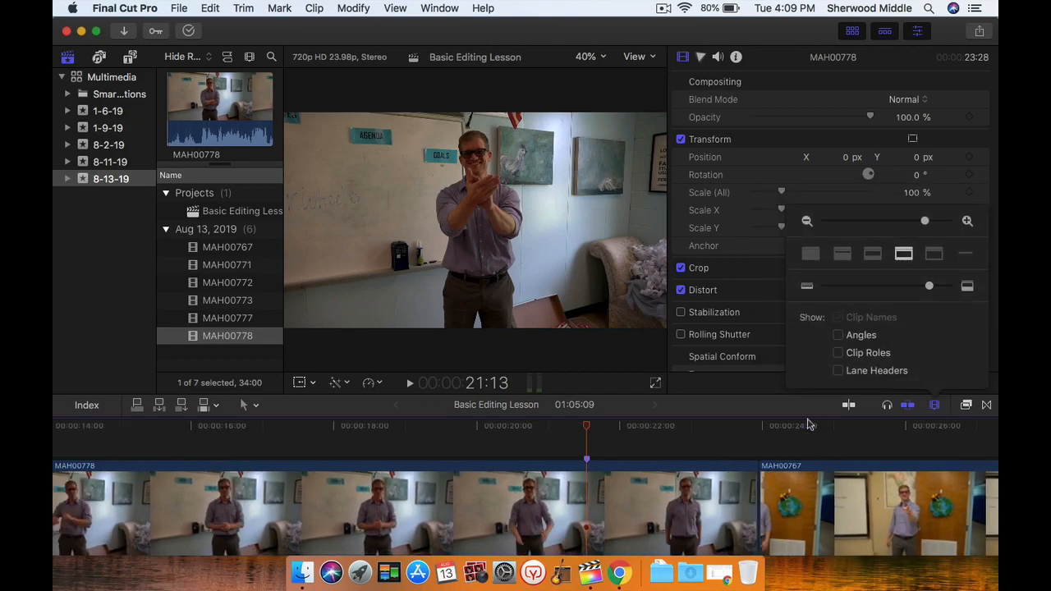
{"action": "left_click", "coordinate": [928, 405]}
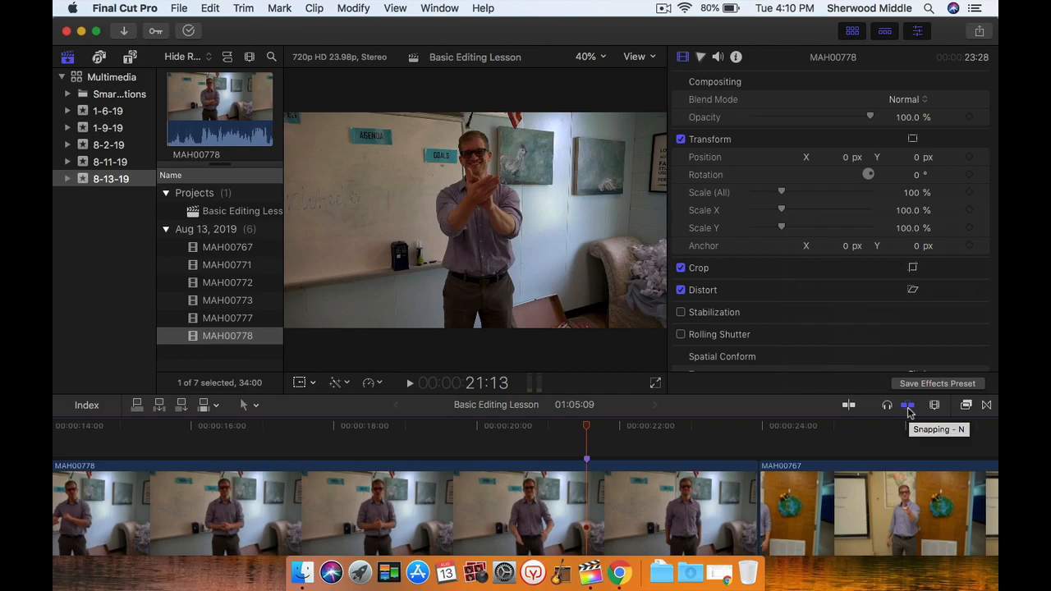
{"action": "left_click", "coordinate": [909, 410]}
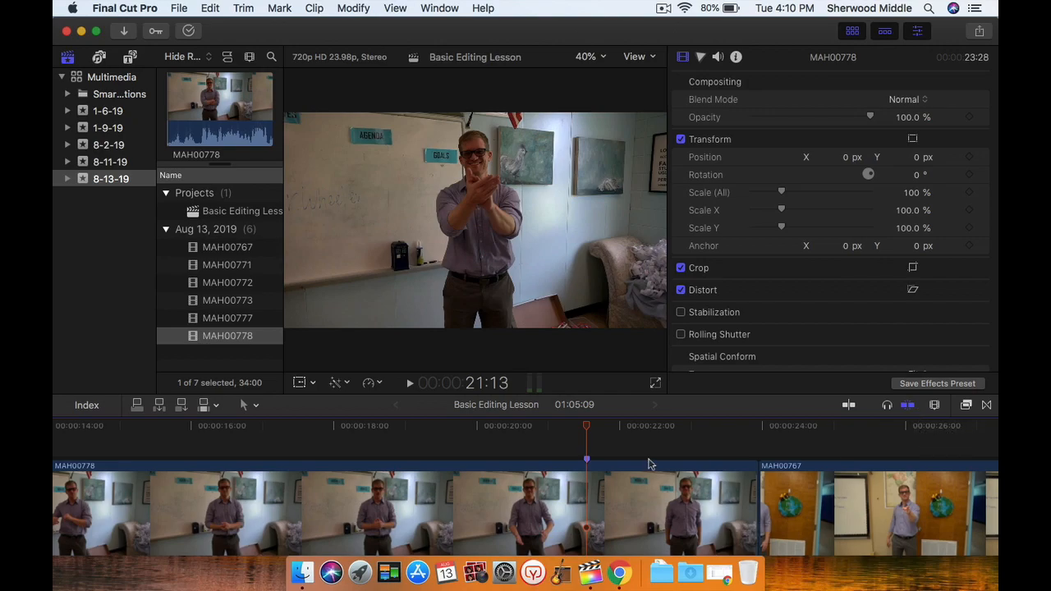
Step: Reduce the timeline's clip height so the waveforms around the cut between MAH00778 and MAH00767 fit in the timeline
{"action": "scroll", "coordinate": [546, 441], "scroll_direction": "right", "scroll_amount": 1}
{"action": "scroll", "coordinate": [545, 442], "scroll_direction": "down", "scroll_amount": 4}
{"action": "scroll", "coordinate": [546, 441], "scroll_direction": "left", "scroll_amount": 4}
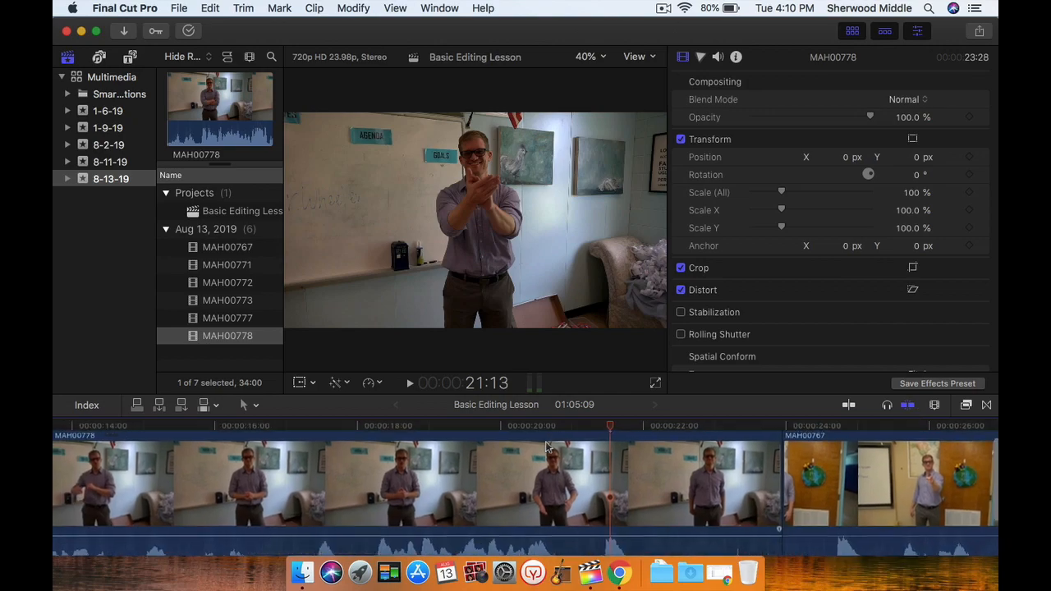
{"action": "scroll", "coordinate": [545, 441], "scroll_direction": "up", "scroll_amount": 2}
{"action": "scroll", "coordinate": [545, 441], "scroll_direction": "left", "scroll_amount": 1}
{"action": "left_click", "coordinate": [934, 405]}
{"action": "left_click_drag", "start_coordinate": [931, 286], "coordinate": [911, 286]}
{"action": "scroll", "coordinate": [861, 539], "scroll_direction": "down", "scroll_amount": 1}
{"action": "scroll", "coordinate": [862, 540], "scroll_direction": "left", "scroll_amount": 3}
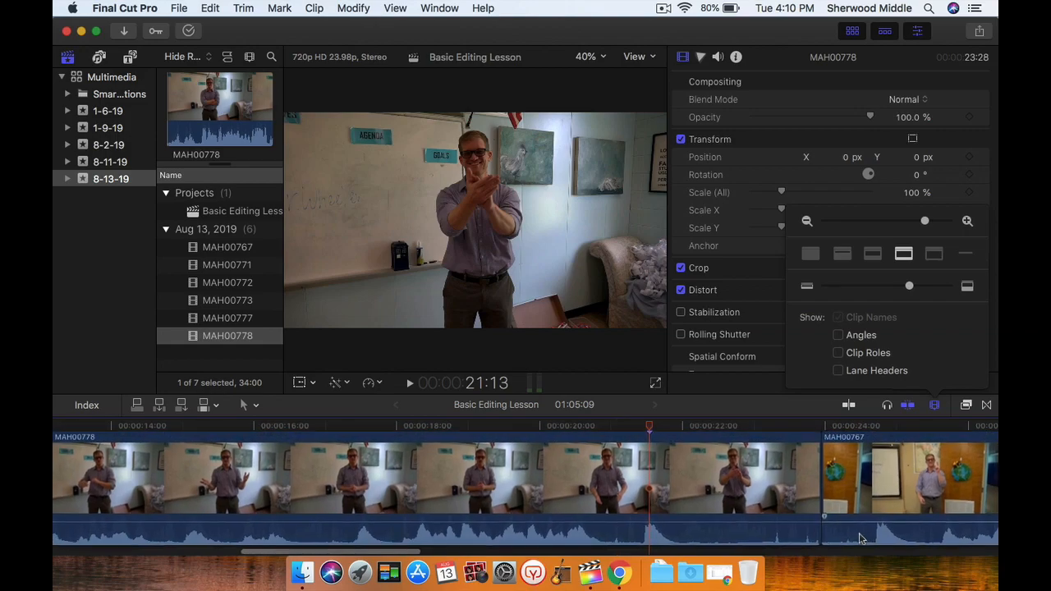
{"action": "scroll", "coordinate": [653, 450], "scroll_direction": "up", "scroll_amount": 2}
{"action": "scroll", "coordinate": [654, 450], "scroll_direction": "left", "scroll_amount": 1}
Step: Trim the end of clip MAH00778 back to the clap marker at 21:13
{"action": "left_click", "coordinate": [660, 550]}
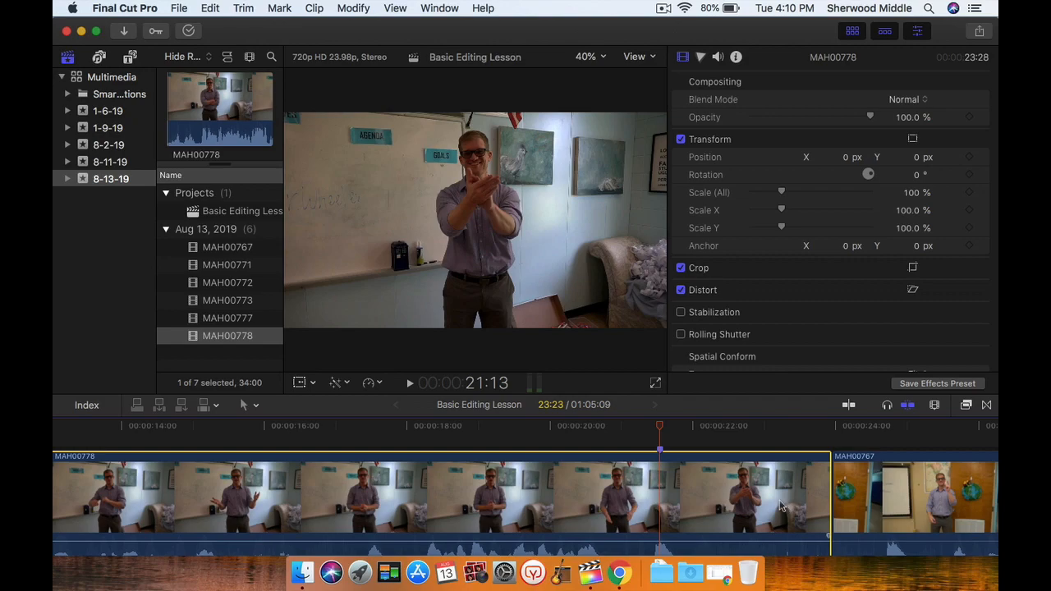
{"action": "scroll", "coordinate": [792, 493], "scroll_direction": "down", "scroll_amount": 2}
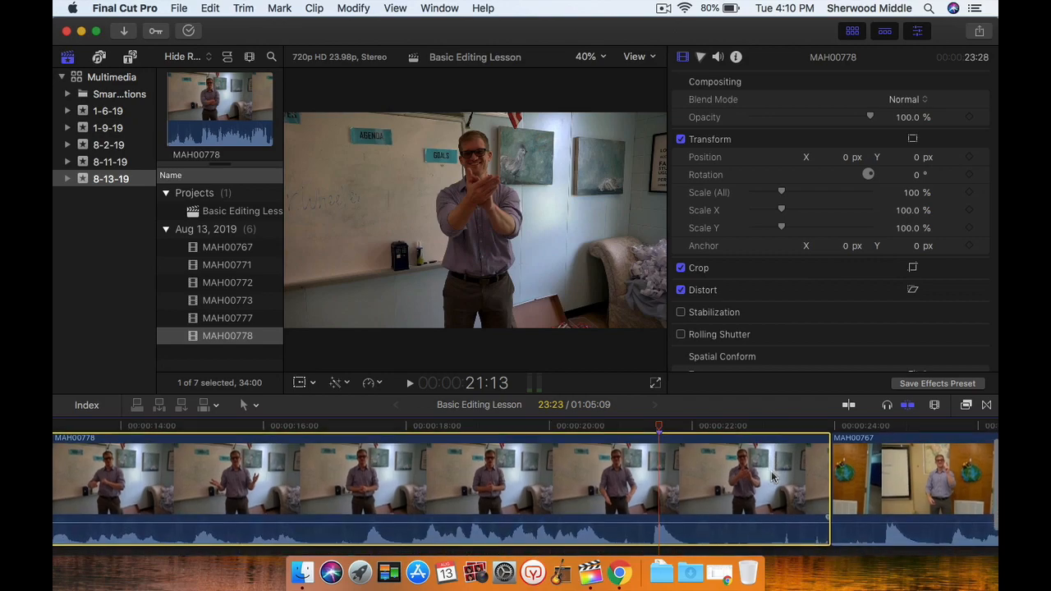
{"action": "left_click", "coordinate": [824, 475]}
{"action": "left_click", "coordinate": [811, 471]}
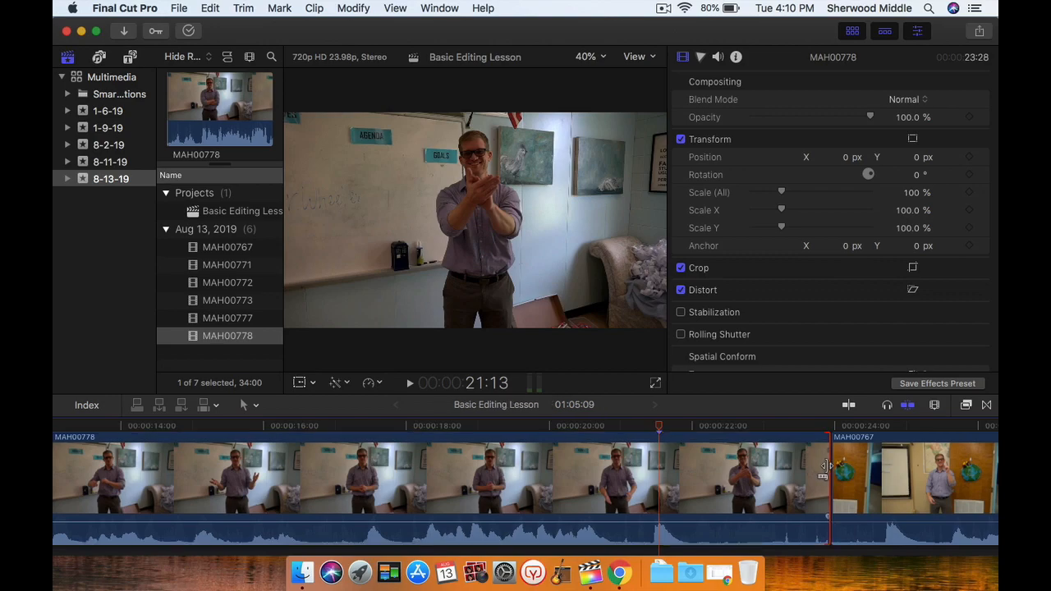
{"action": "left_click", "coordinate": [824, 466]}
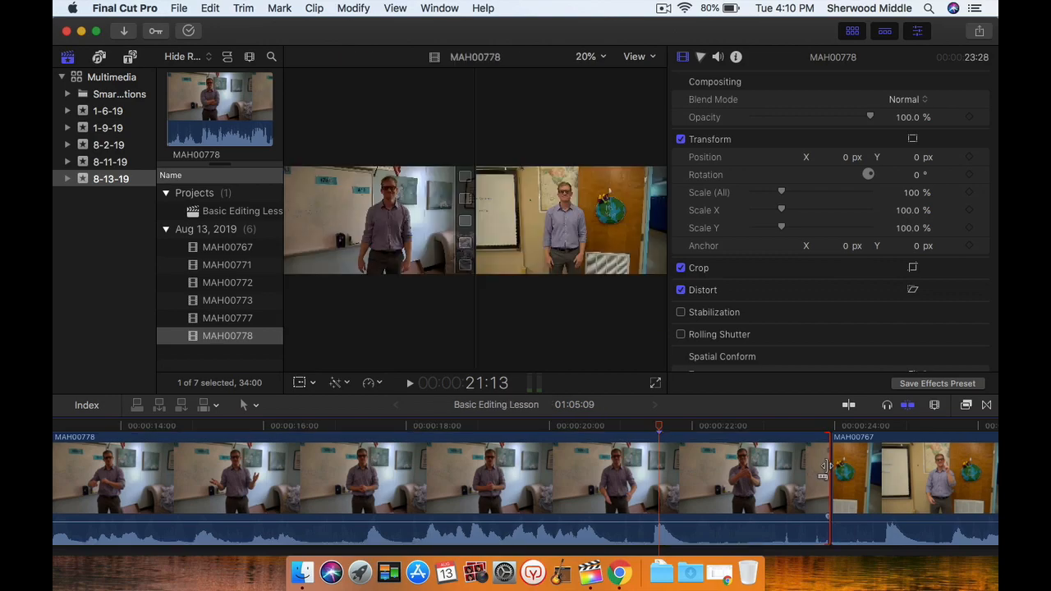
{"action": "left_click_drag", "start_coordinate": [824, 466], "coordinate": [653, 484]}
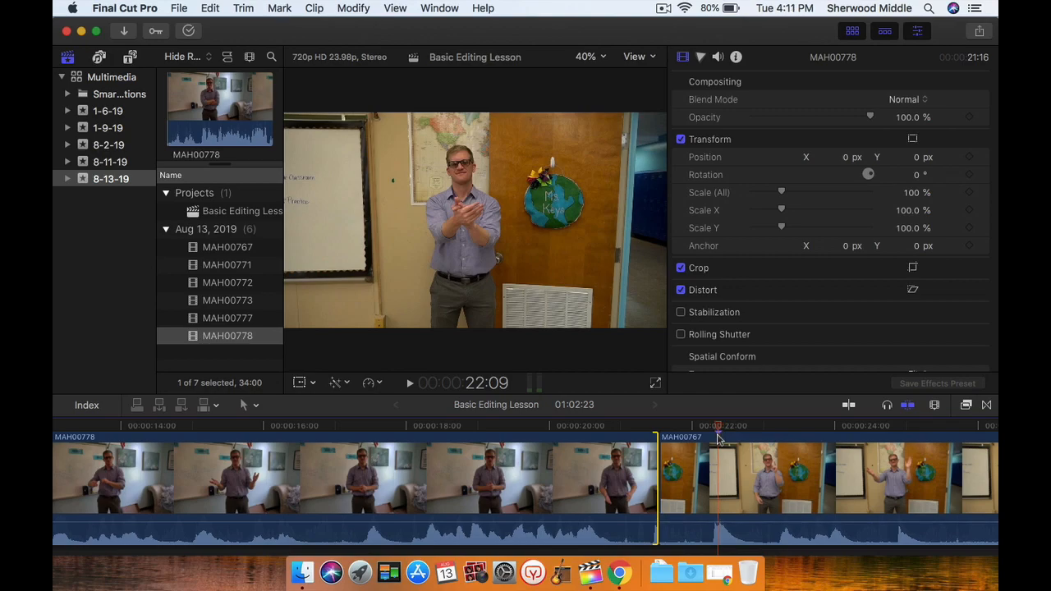
Step: Trim the start of clip MAH00767 to its clap marker at 22:09 and play across the cut from MAH00778
{"action": "scroll", "coordinate": [754, 462], "scroll_direction": "up", "scroll_amount": 2}
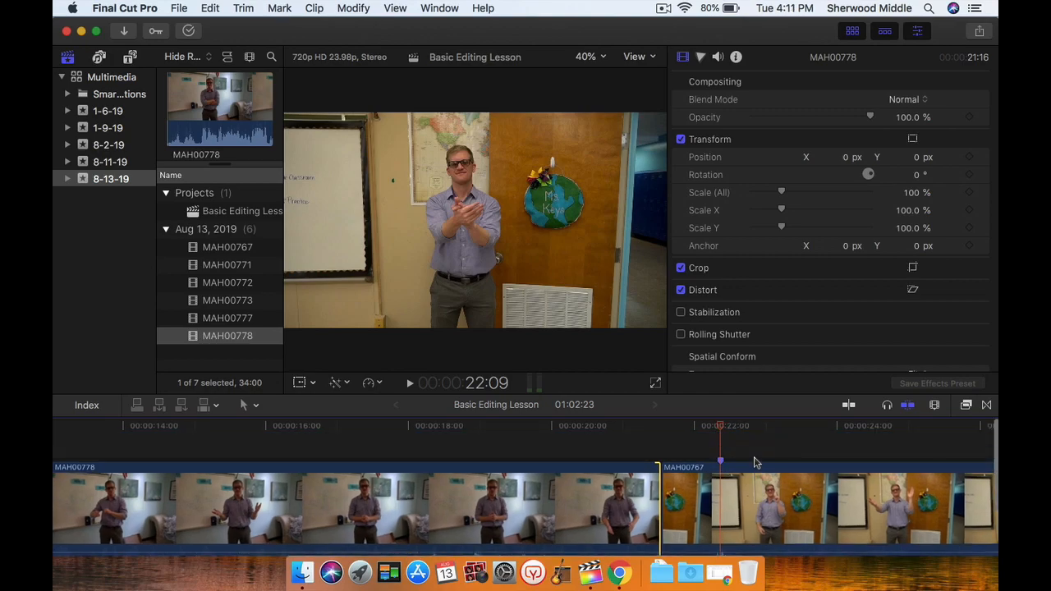
{"action": "left_click", "coordinate": [688, 510]}
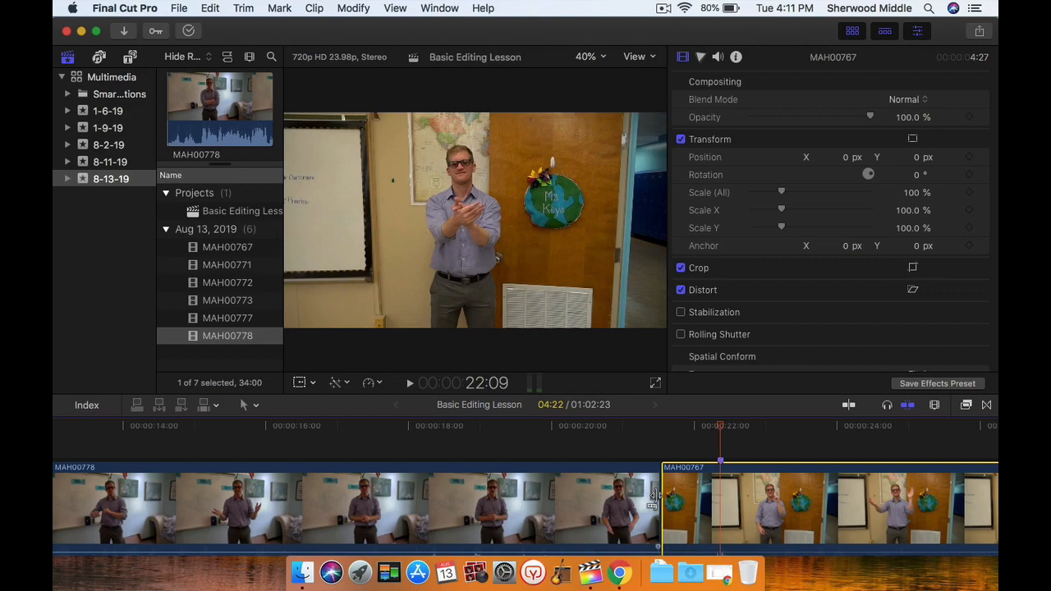
{"action": "left_click_drag", "start_coordinate": [667, 495], "coordinate": [716, 490]}
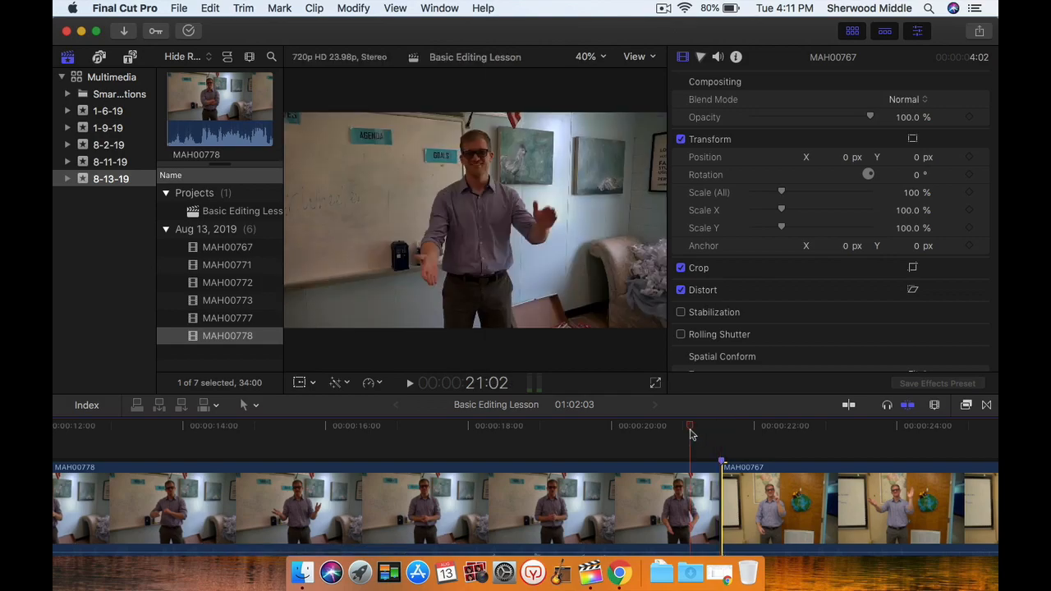
{"action": "scroll", "coordinate": [690, 434], "scroll_direction": "right", "scroll_amount": 2}
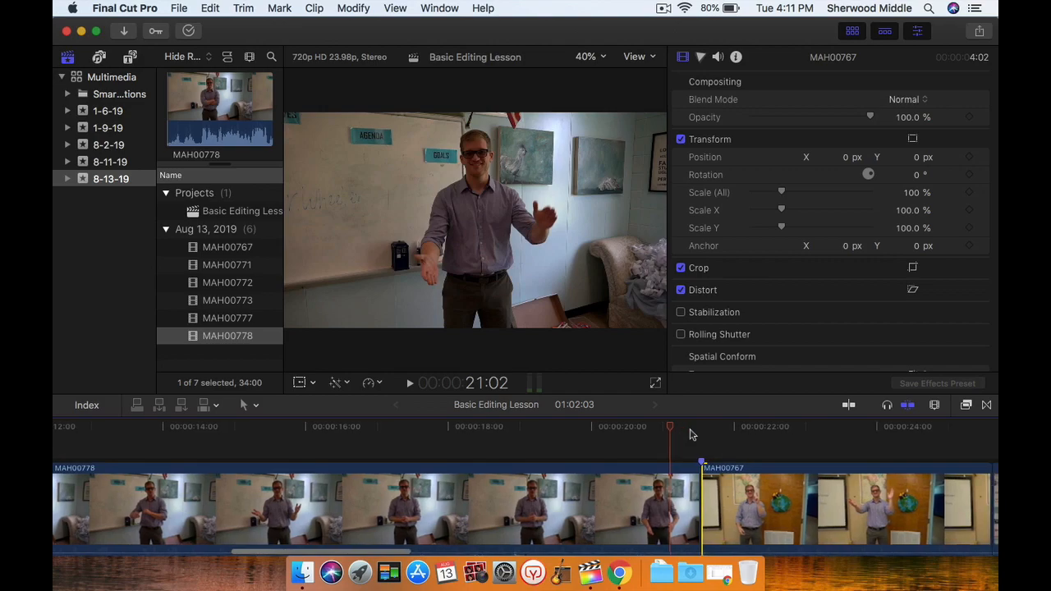
{"action": "key", "text": "space"}
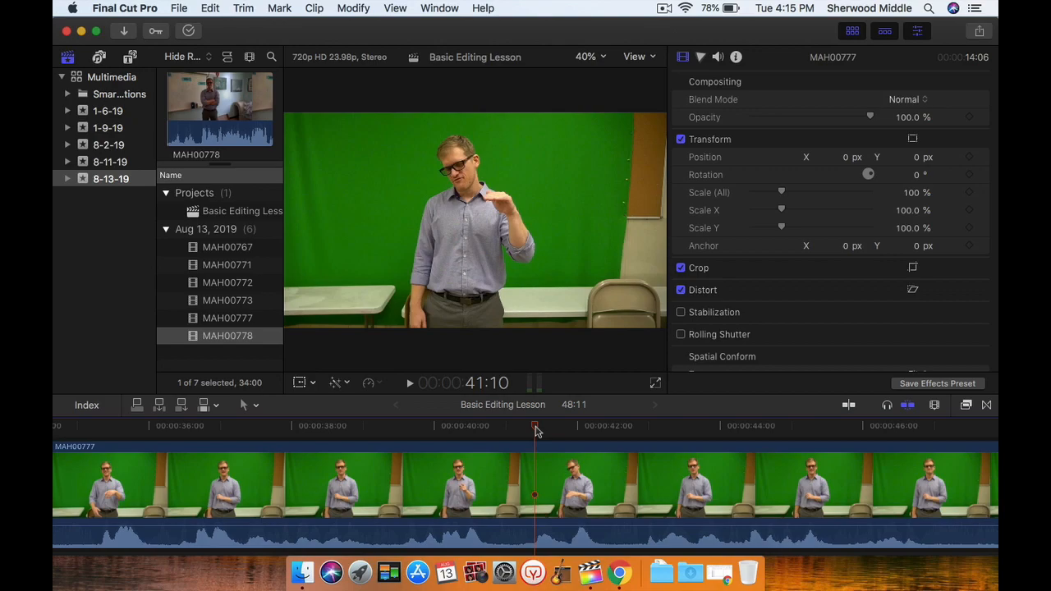
Step: Replay the section of MAH00777 around 40 to 42 seconds and add a marker at 41:08
{"action": "left_click_drag", "start_coordinate": [534, 431], "coordinate": [433, 450]}
{"action": "key", "text": "space"}
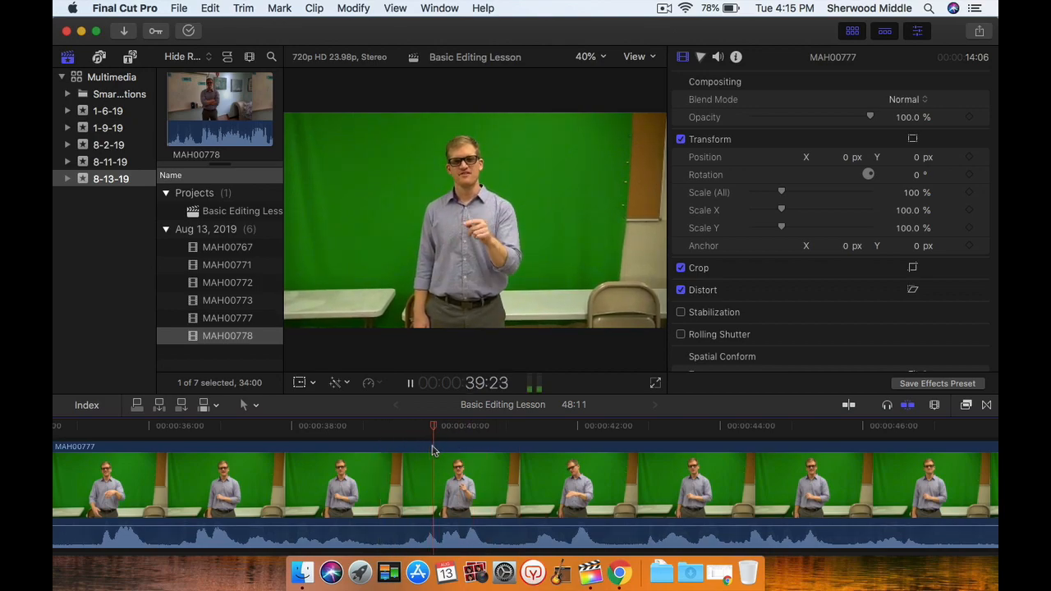
{"action": "key", "text": "space"}
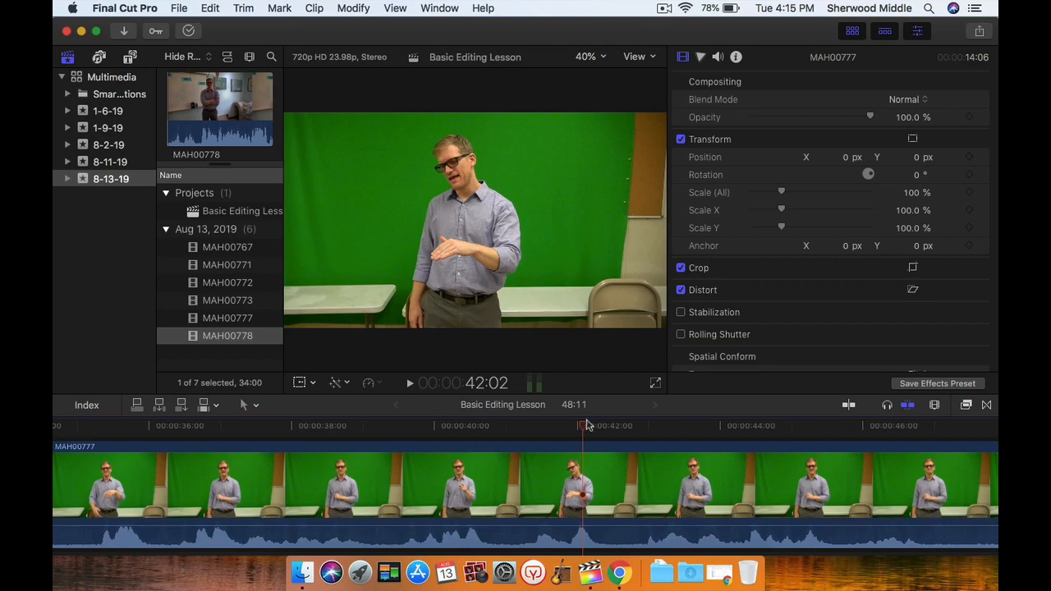
{"action": "left_click_drag", "start_coordinate": [538, 430], "coordinate": [474, 439]}
{"action": "key", "text": "space"}
{"action": "key", "text": "space"}
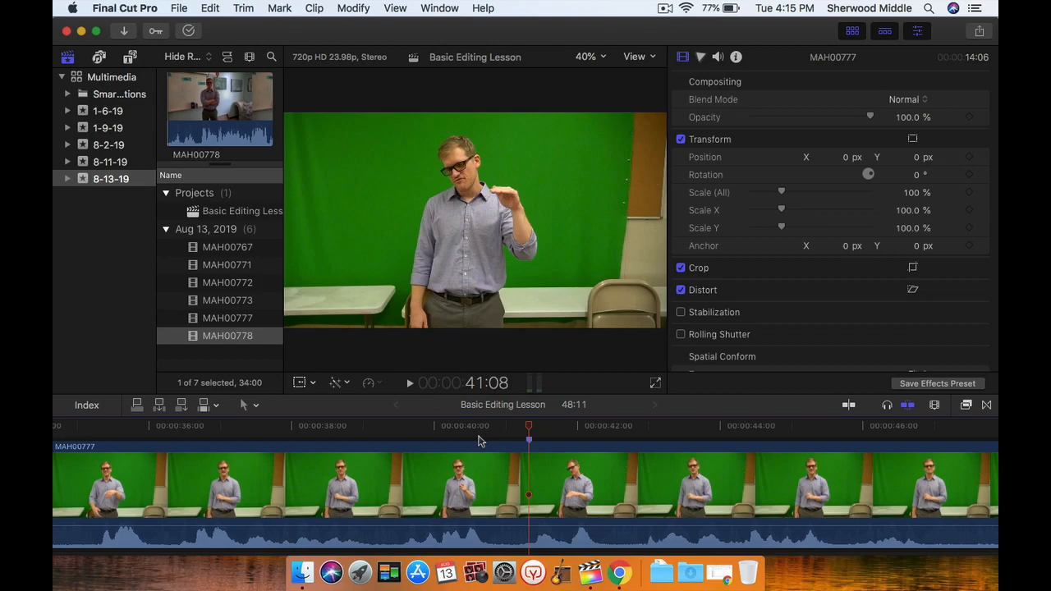
Step: Play MAH00777 onward from the 41:08 marker and add a second marker at 43:17
{"action": "key", "text": "space"}
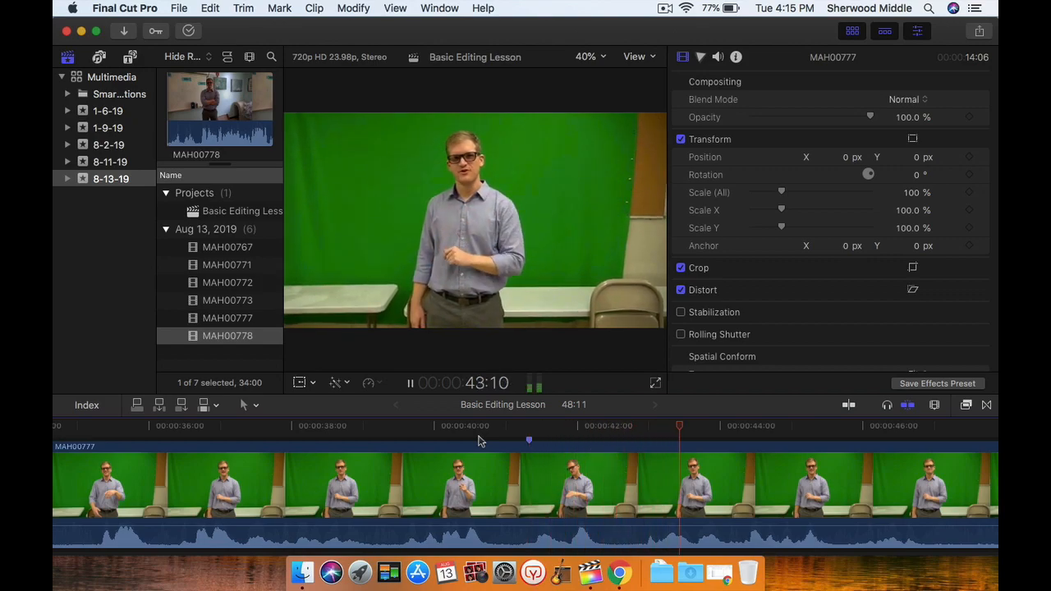
{"action": "key", "text": "space"}
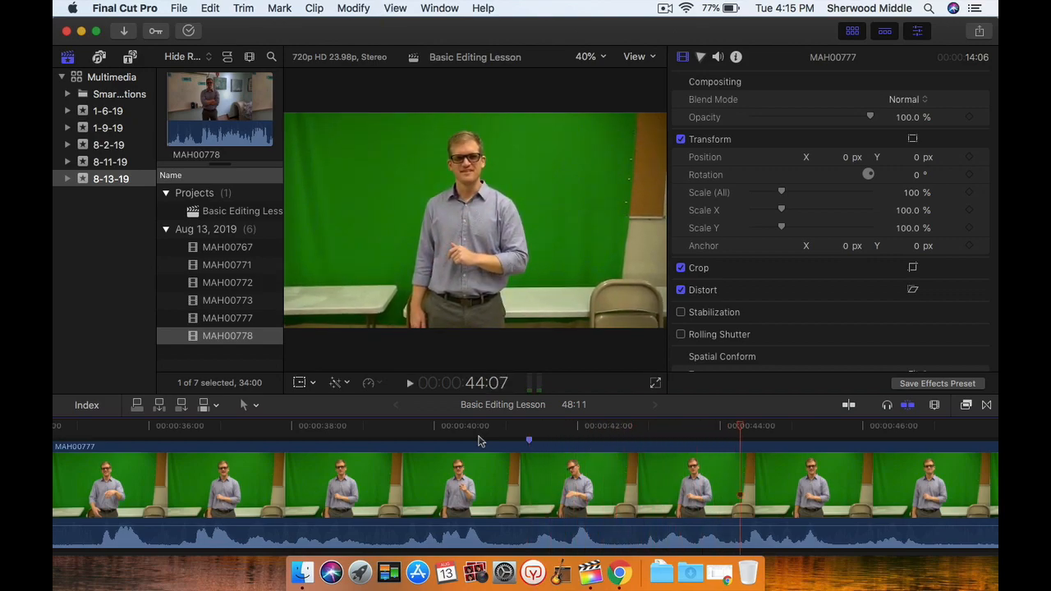
{"action": "left_click_drag", "start_coordinate": [737, 426], "coordinate": [700, 430]}
{"action": "key", "text": "m"}
Step: Keyframe the opacity of MAH00777 at 100% on the 41:08 marker and at 0% on the 43:17 marker
{"action": "left_click", "coordinate": [532, 443]}
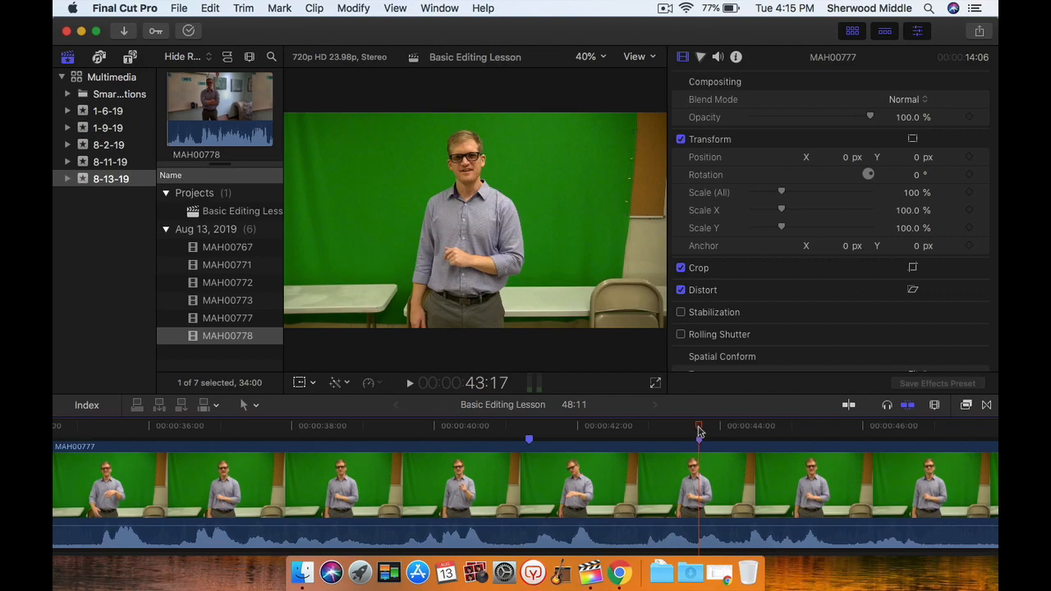
{"action": "left_click_drag", "start_coordinate": [699, 425], "coordinate": [529, 434]}
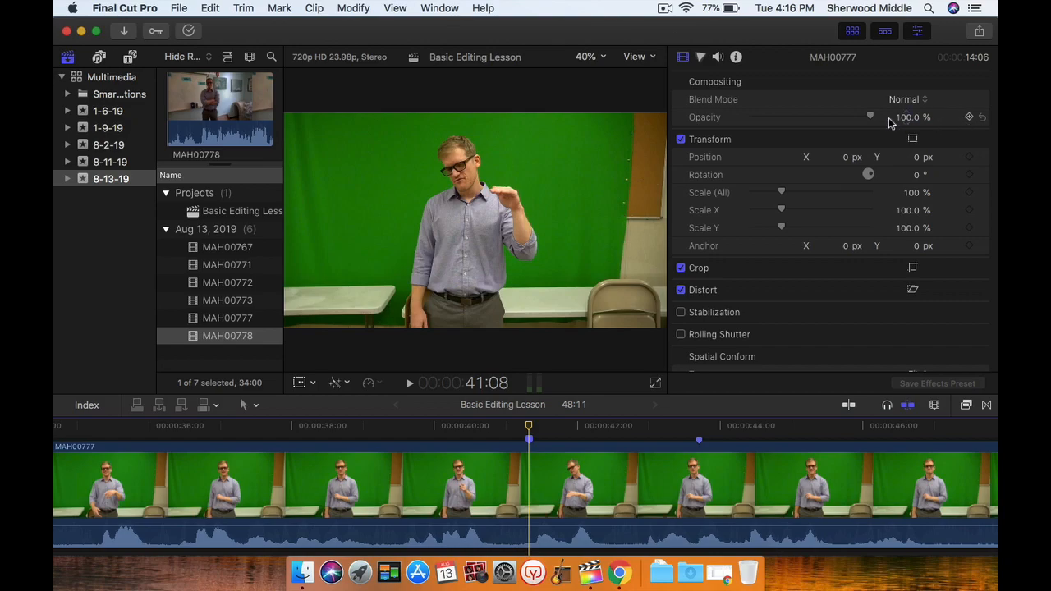
{"action": "left_click", "coordinate": [968, 119]}
{"action": "left_click_drag", "start_coordinate": [529, 427], "coordinate": [698, 439]}
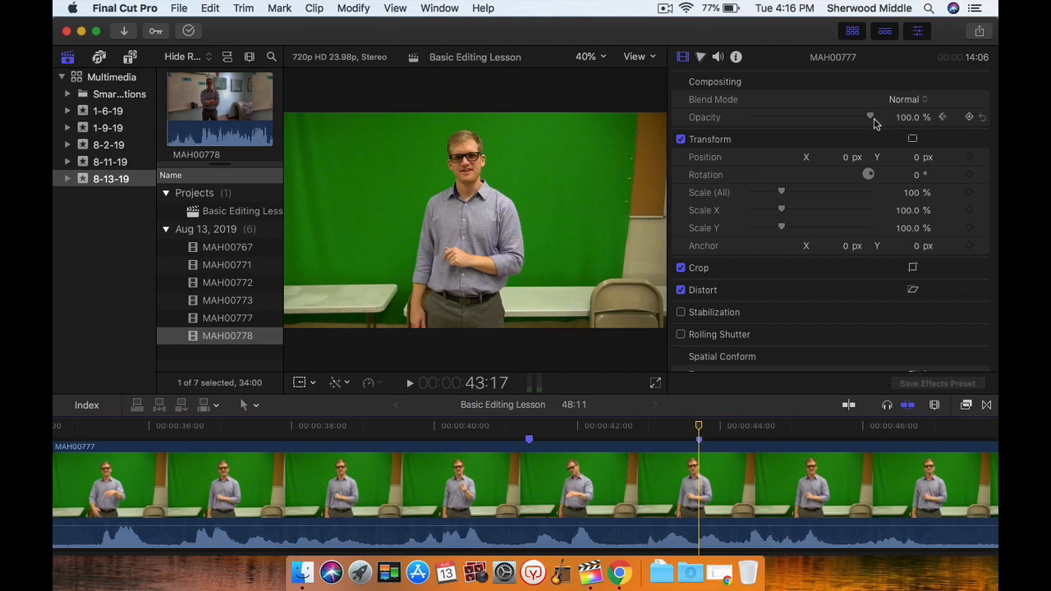
{"action": "left_click_drag", "start_coordinate": [851, 123], "coordinate": [716, 118]}
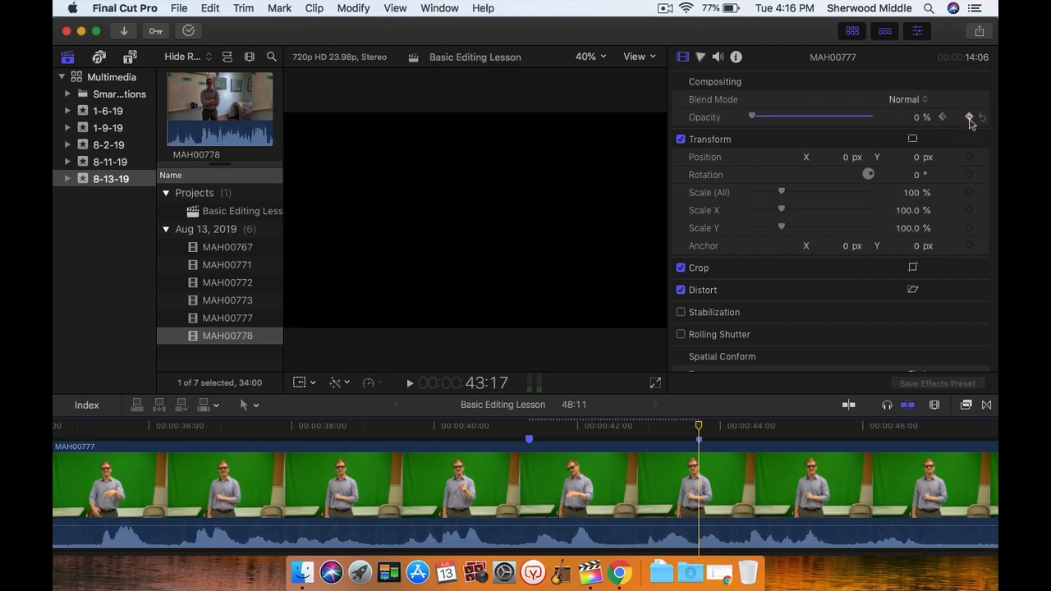
Step: Move the playhead between the 41:08 and 43:17 markers to check the opacity keyframes of MAH00777
{"action": "left_click_drag", "start_coordinate": [700, 427], "coordinate": [529, 436]}
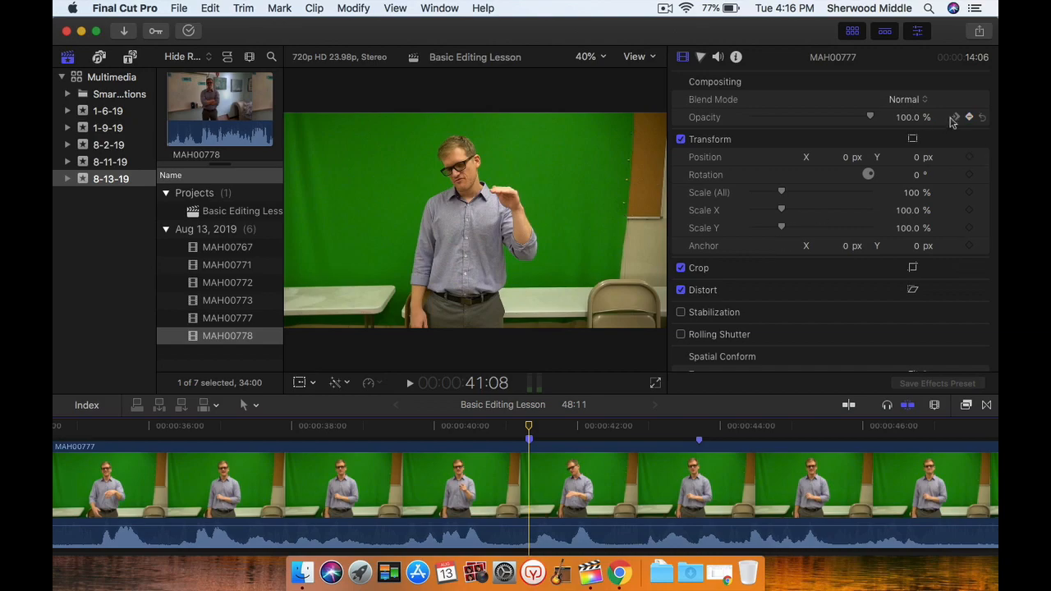
{"action": "left_click", "coordinate": [970, 117]}
{"action": "left_click_drag", "start_coordinate": [529, 426], "coordinate": [698, 426]}
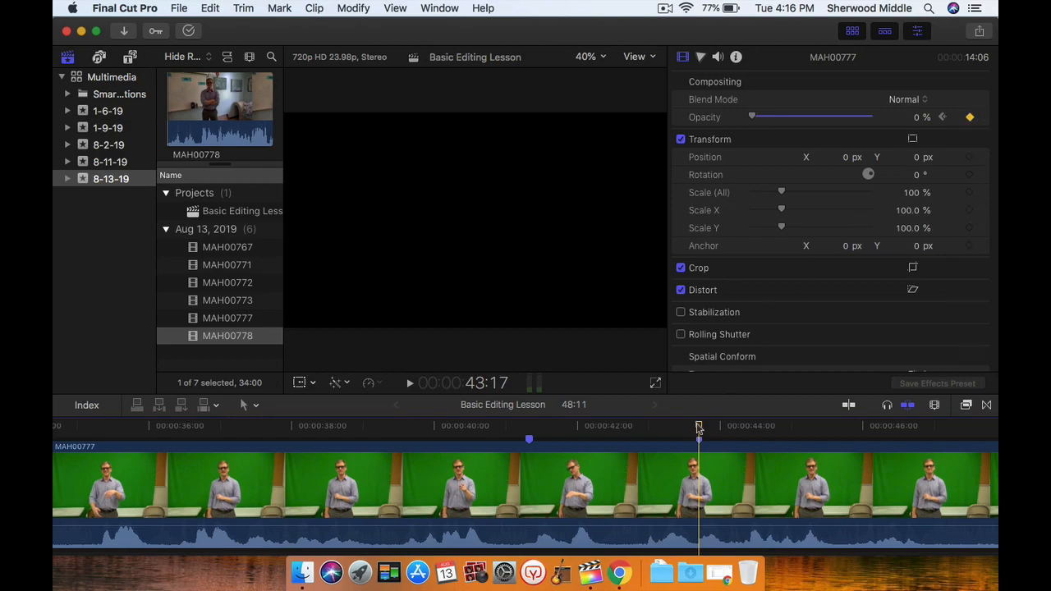
{"action": "mouse_move", "coordinate": [698, 428]}
{"action": "left_mouse_down"}
{"action": "mouse_move", "coordinate": [572, 426]}
{"action": "mouse_move", "coordinate": [656, 425]}
{"action": "mouse_move", "coordinate": [568, 420]}
{"action": "mouse_move", "coordinate": [657, 410]}
{"action": "mouse_move", "coordinate": [558, 410]}
{"action": "mouse_move", "coordinate": [655, 408]}
{"action": "mouse_move", "coordinate": [512, 414]}
{"action": "mouse_move", "coordinate": [698, 424]}
{"action": "left_mouse_up"}
Step: Add the Blur title from the Build In/Out titles above MAH00777, starting at the 43:17 marker
{"action": "left_click", "coordinate": [129, 60]}
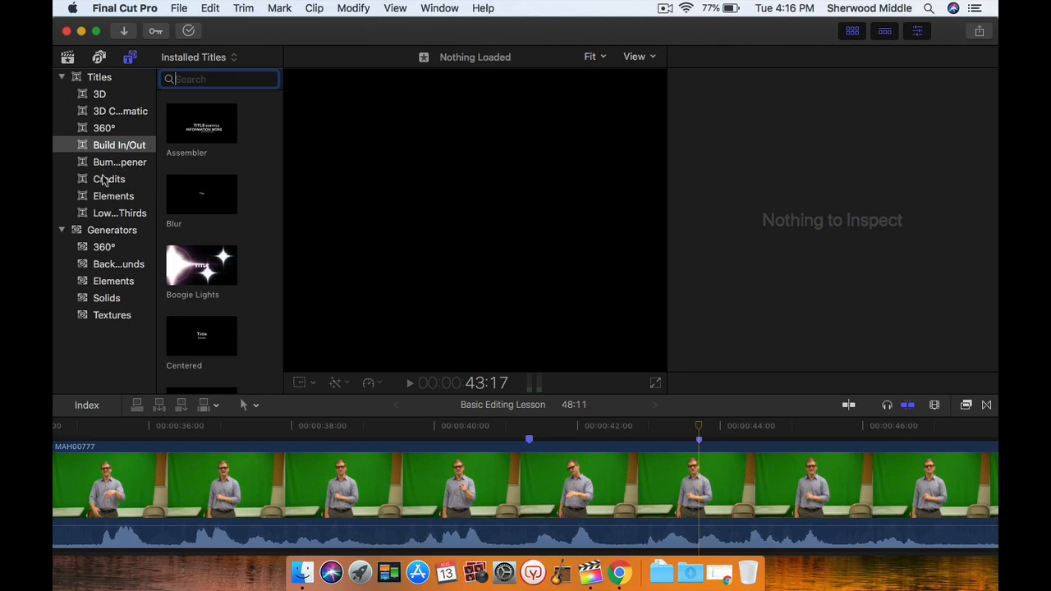
{"action": "left_click", "coordinate": [104, 182]}
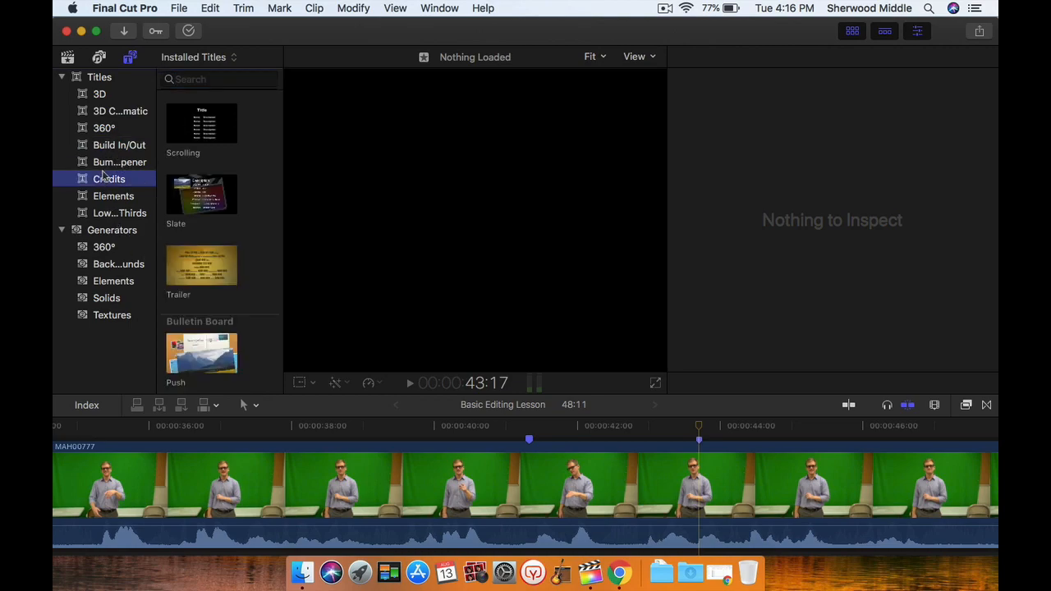
{"action": "left_click", "coordinate": [105, 163]}
{"action": "left_click", "coordinate": [107, 145]}
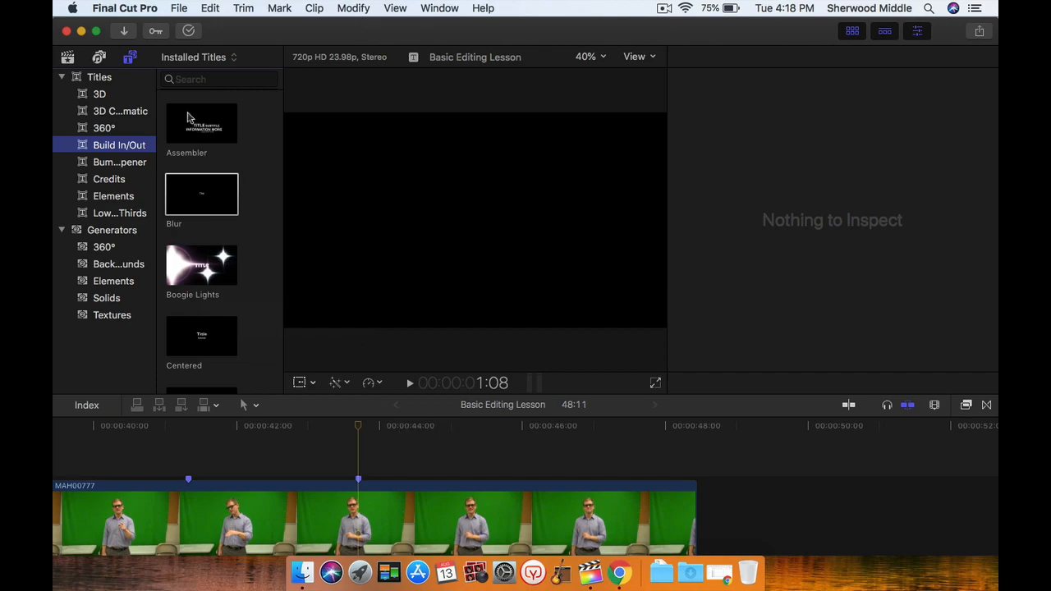
{"action": "left_click", "coordinate": [187, 192]}
{"action": "left_click_drag", "start_coordinate": [187, 192], "coordinate": [387, 428]}
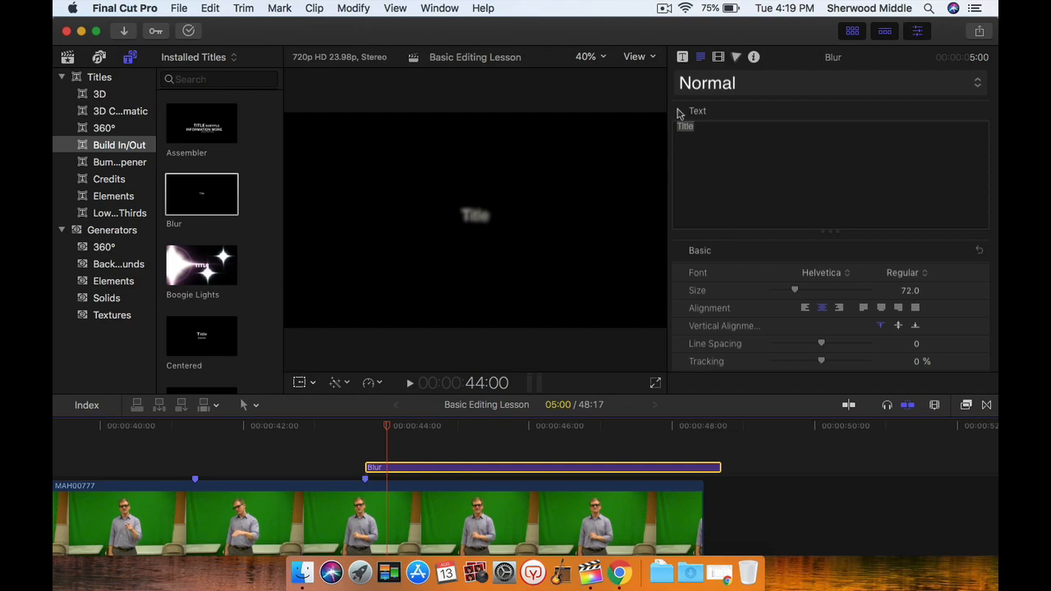
Step: Replace the Blur title's placeholder text with "Edited by" and the editor's name on a second line
{"action": "left_click", "coordinate": [709, 137]}
{"action": "left_click_drag", "start_coordinate": [700, 131], "coordinate": [680, 134]}
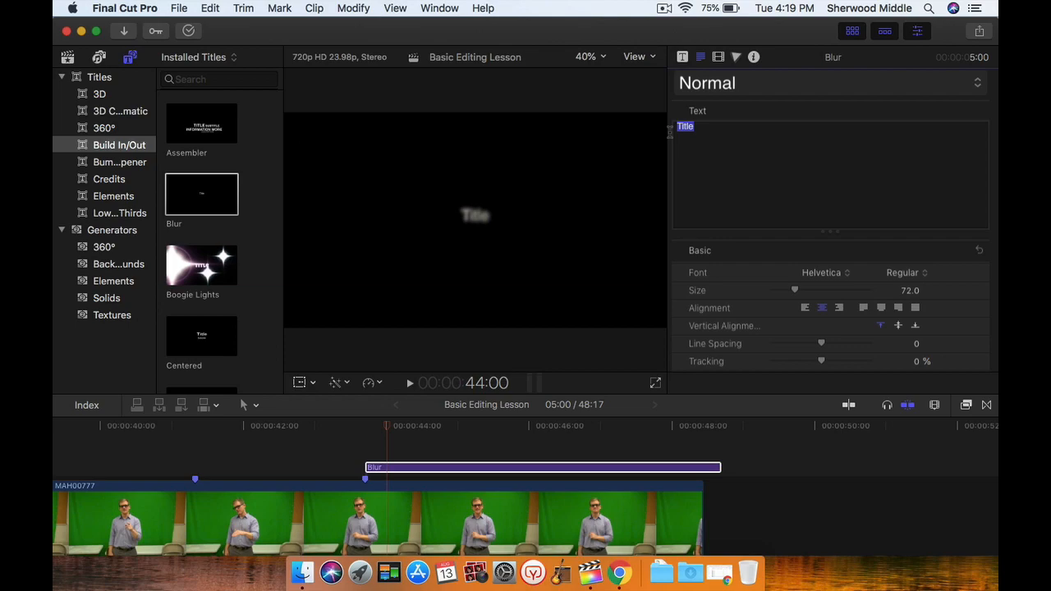
{"action": "type", "text": "Edited"}
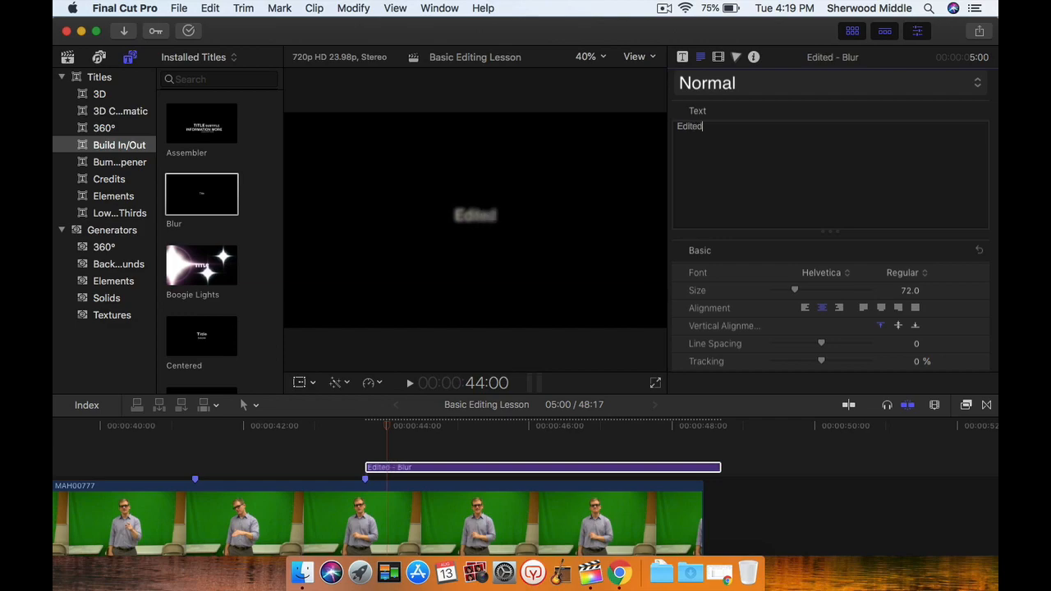
{"action": "type", "text": " by M"}
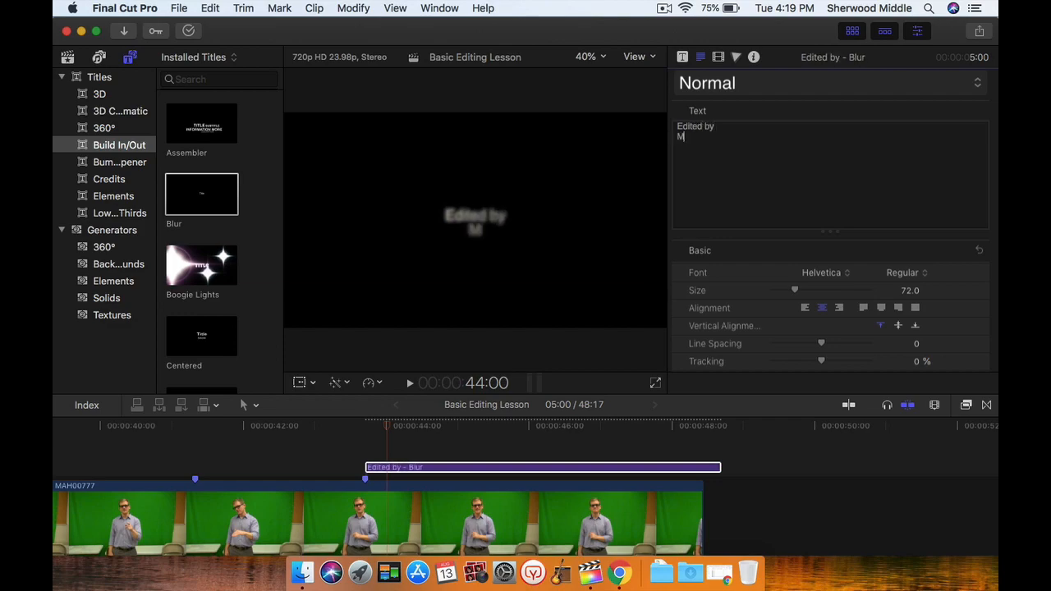
{"action": "type", "text": "r. Wheeler"}
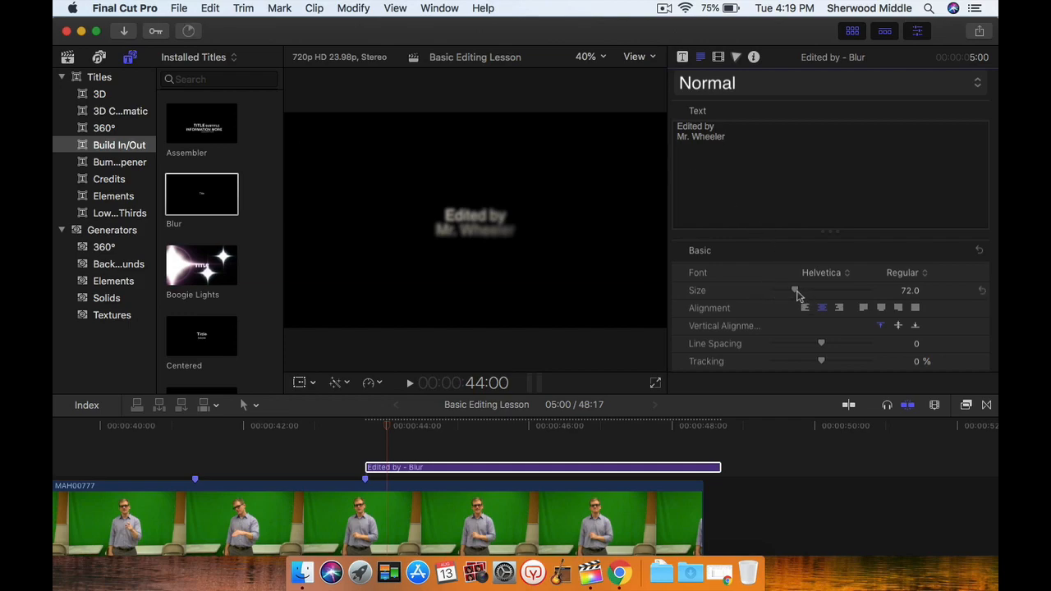
Step: Set the title's text size to 162 and look through its remaining text settings
{"action": "left_click_drag", "start_coordinate": [795, 293], "coordinate": [834, 295]}
{"action": "scroll", "coordinate": [876, 346], "scroll_direction": "down", "scroll_amount": 3}
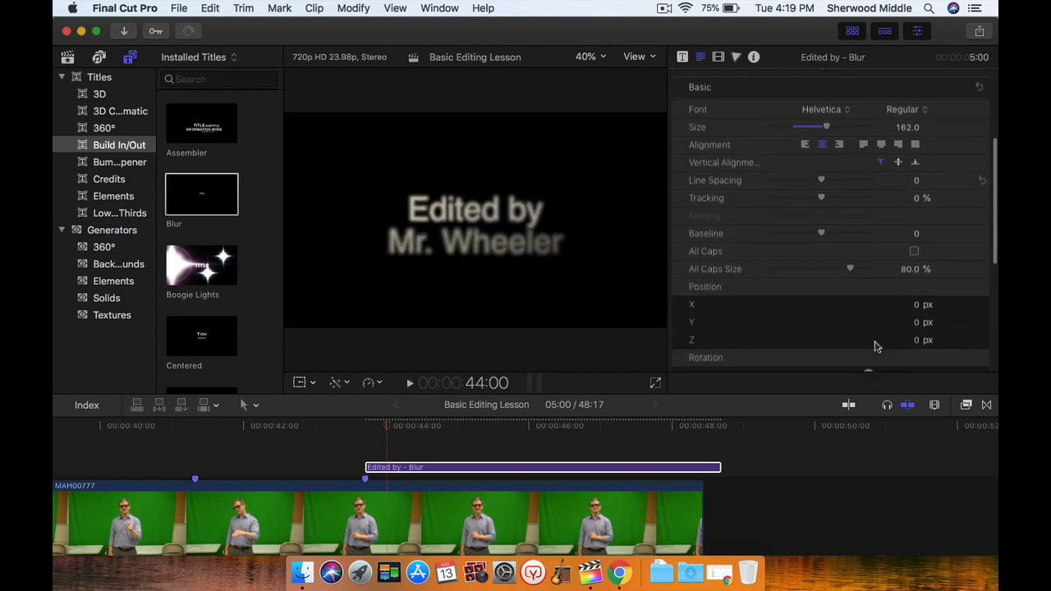
{"action": "scroll", "coordinate": [876, 346], "scroll_direction": "down", "scroll_amount": 6}
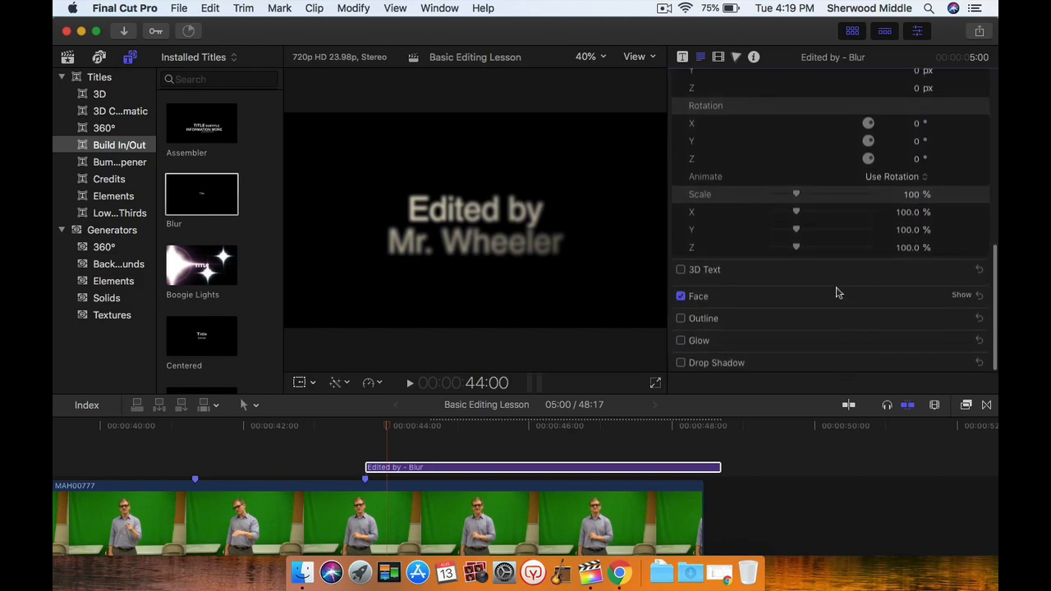
{"action": "scroll", "coordinate": [729, 489], "scroll_direction": "down", "scroll_amount": 3}
{"action": "scroll", "coordinate": [730, 486], "scroll_direction": "up", "scroll_amount": 3}
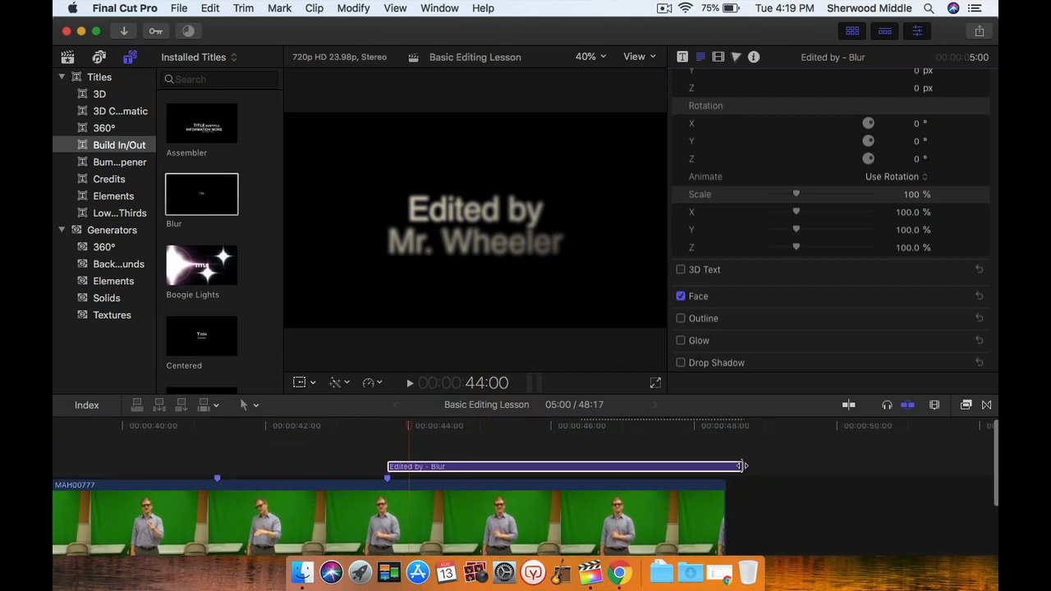
Step: Shorten the title from its end to a duration of about 2:05 and play it back
{"action": "left_click_drag", "start_coordinate": [741, 466], "coordinate": [540, 465]}
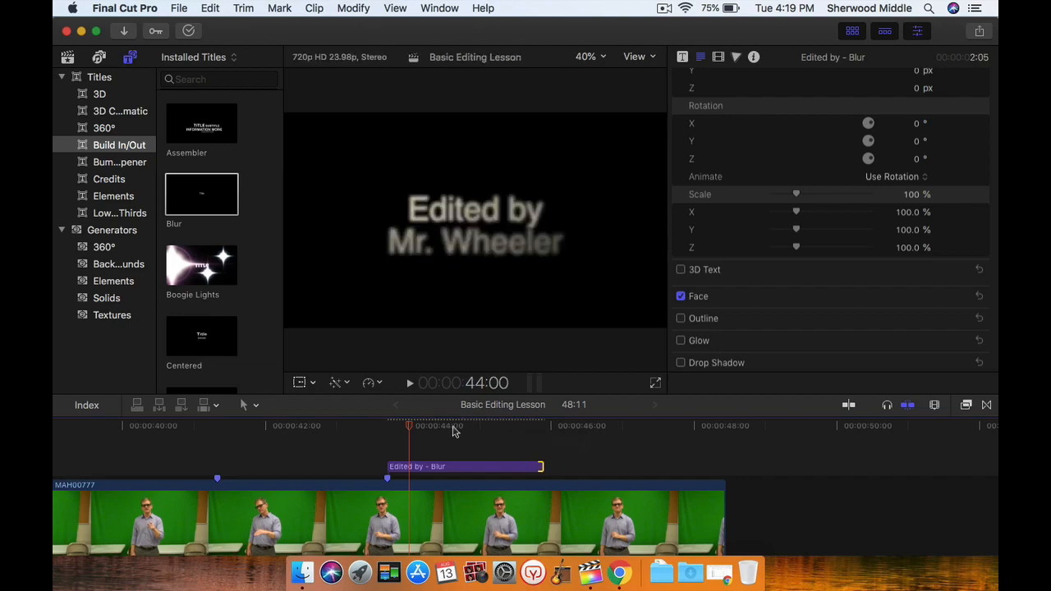
{"action": "left_click", "coordinate": [453, 424]}
{"action": "key", "text": "space"}
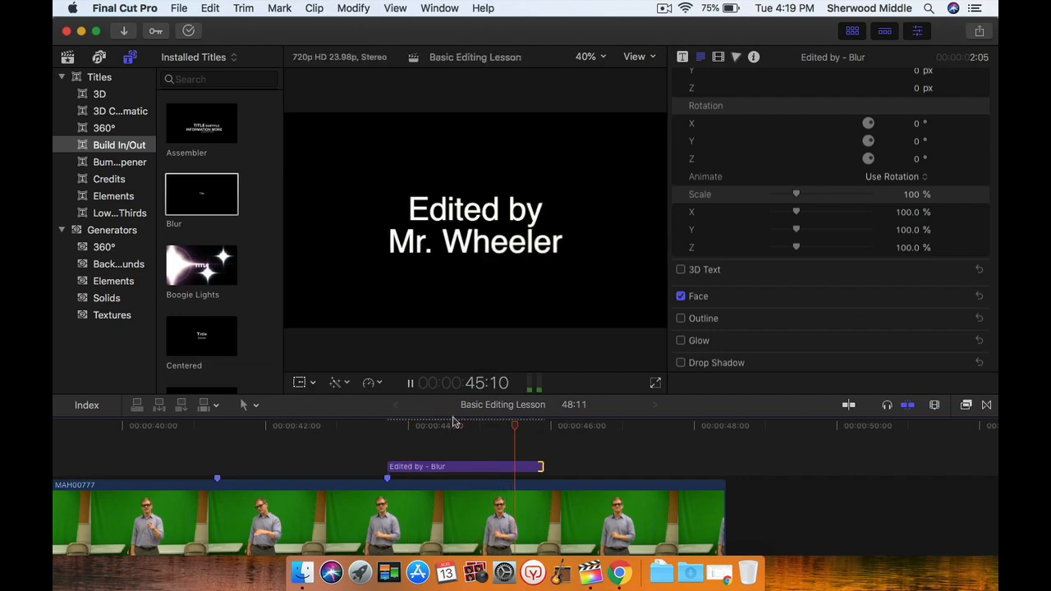
{"action": "key", "text": "space"}
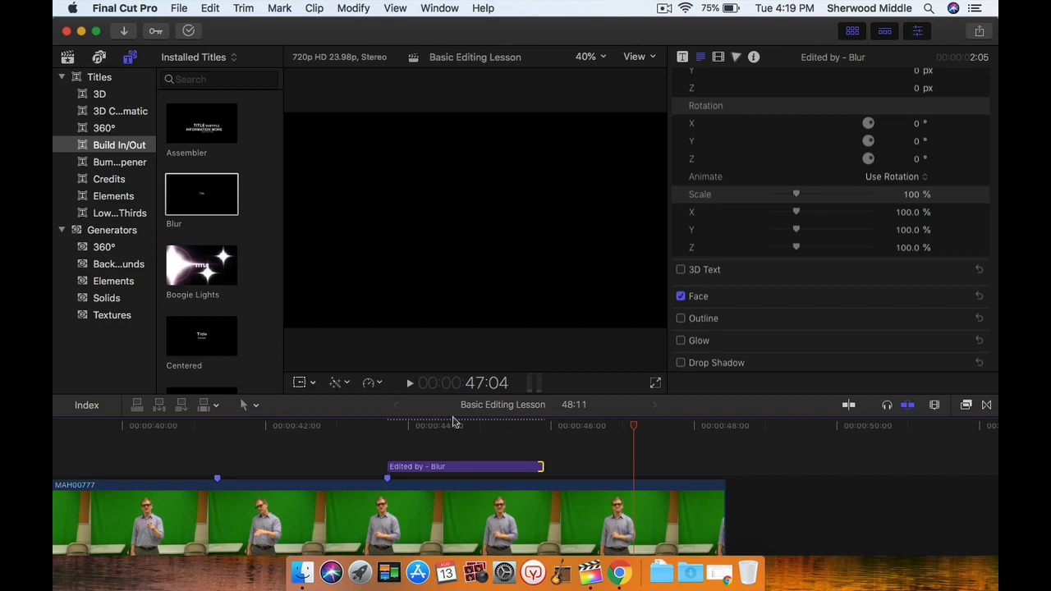
Step: Extend the end of the Blur title to a duration of 3:11 and play the timeline forward to 47:14
{"action": "left_click_drag", "start_coordinate": [541, 466], "coordinate": [632, 465]}
{"action": "key", "text": "space"}
{"action": "key", "text": "space"}
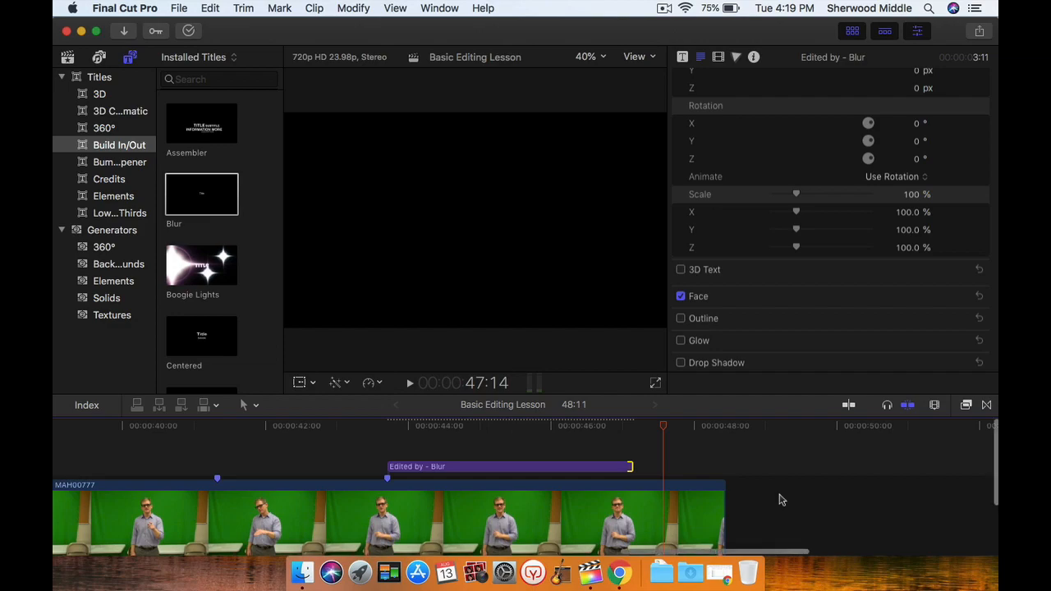
Step: Cut MAH00777 at 47:14, delete the leftover piece after the cut, and play back the ending from just before its markers
{"action": "key", "text": "super+b"}
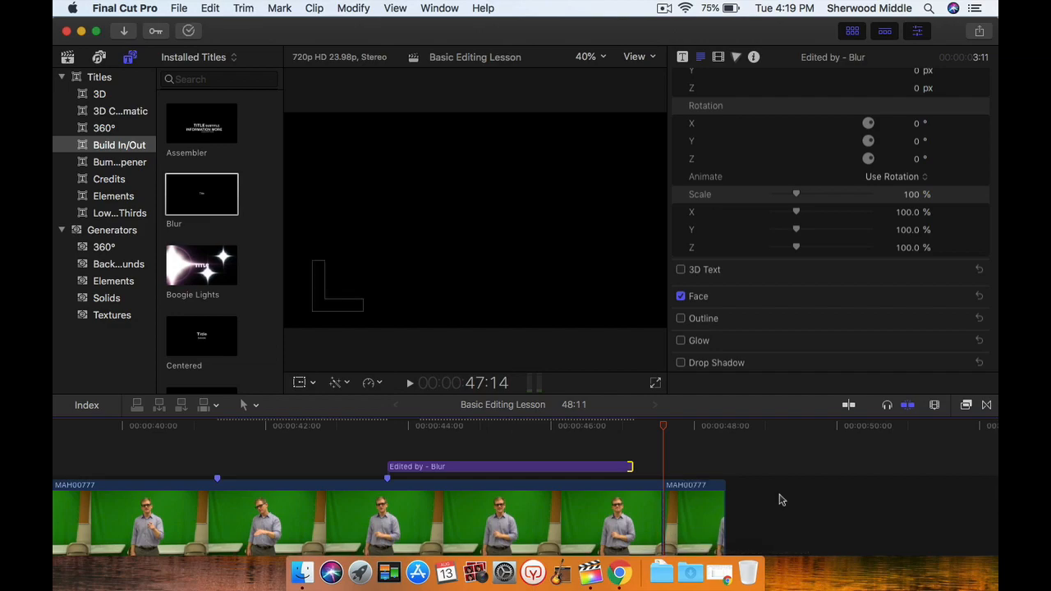
{"action": "scroll", "coordinate": [781, 497], "scroll_direction": "down", "scroll_amount": 2}
{"action": "left_click", "coordinate": [707, 492]}
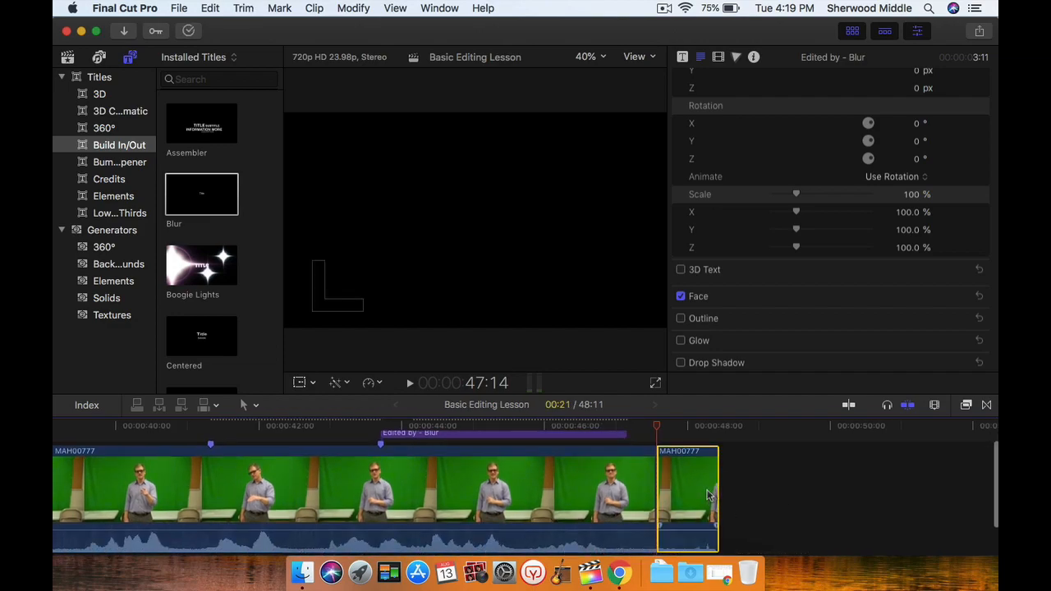
{"action": "key", "text": "Delete"}
{"action": "scroll", "coordinate": [706, 492], "scroll_direction": "up", "scroll_amount": 2}
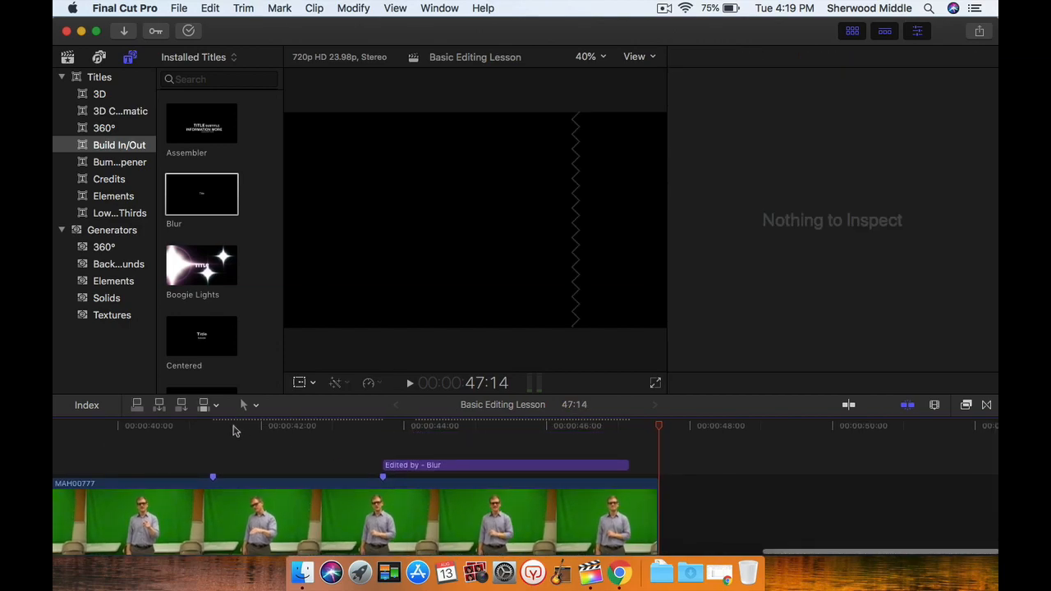
{"action": "left_click", "coordinate": [156, 433]}
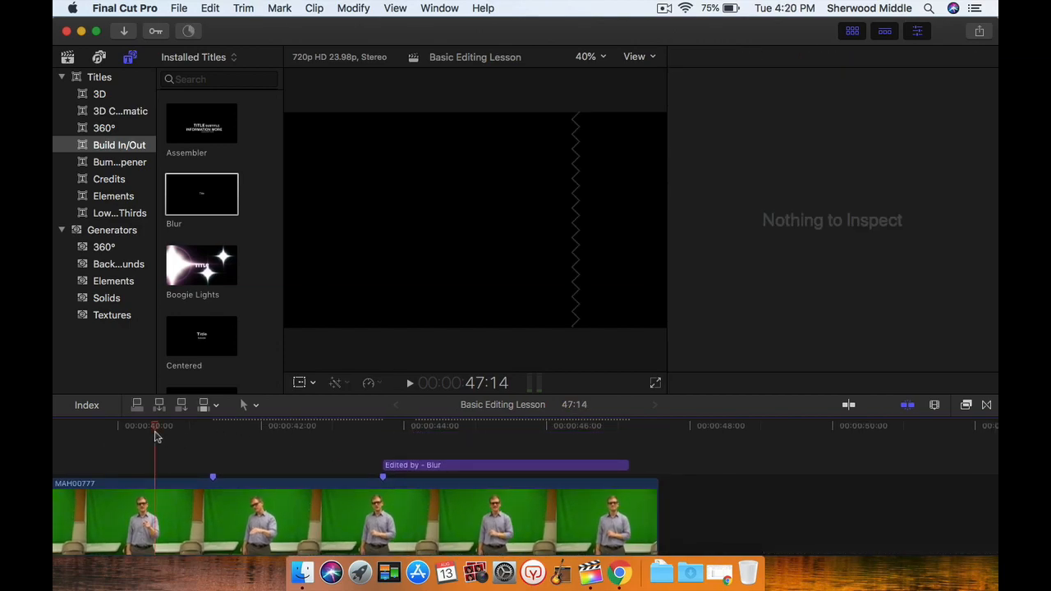
{"action": "key", "text": "space"}
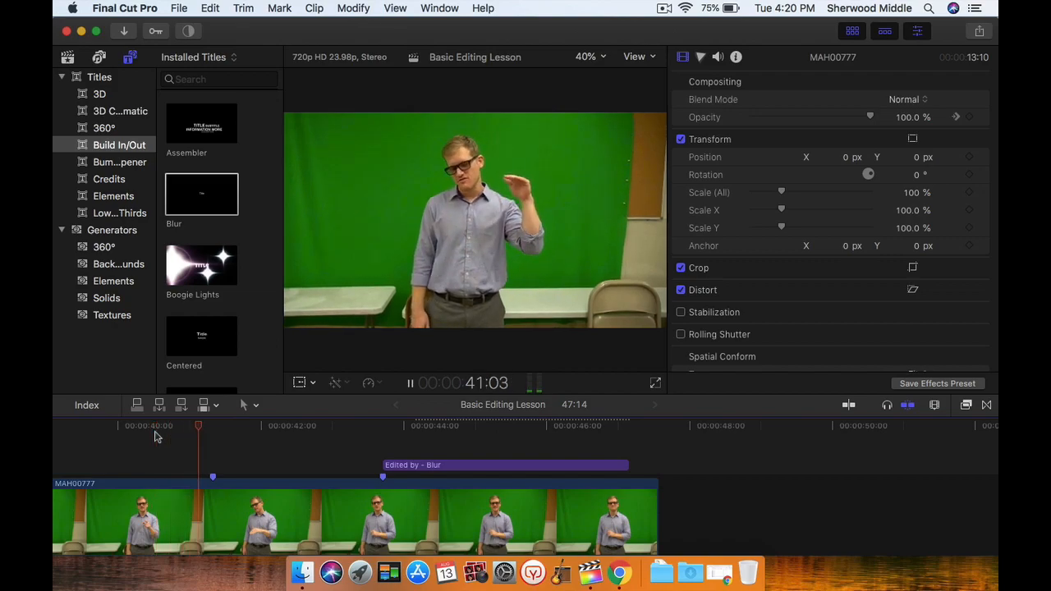